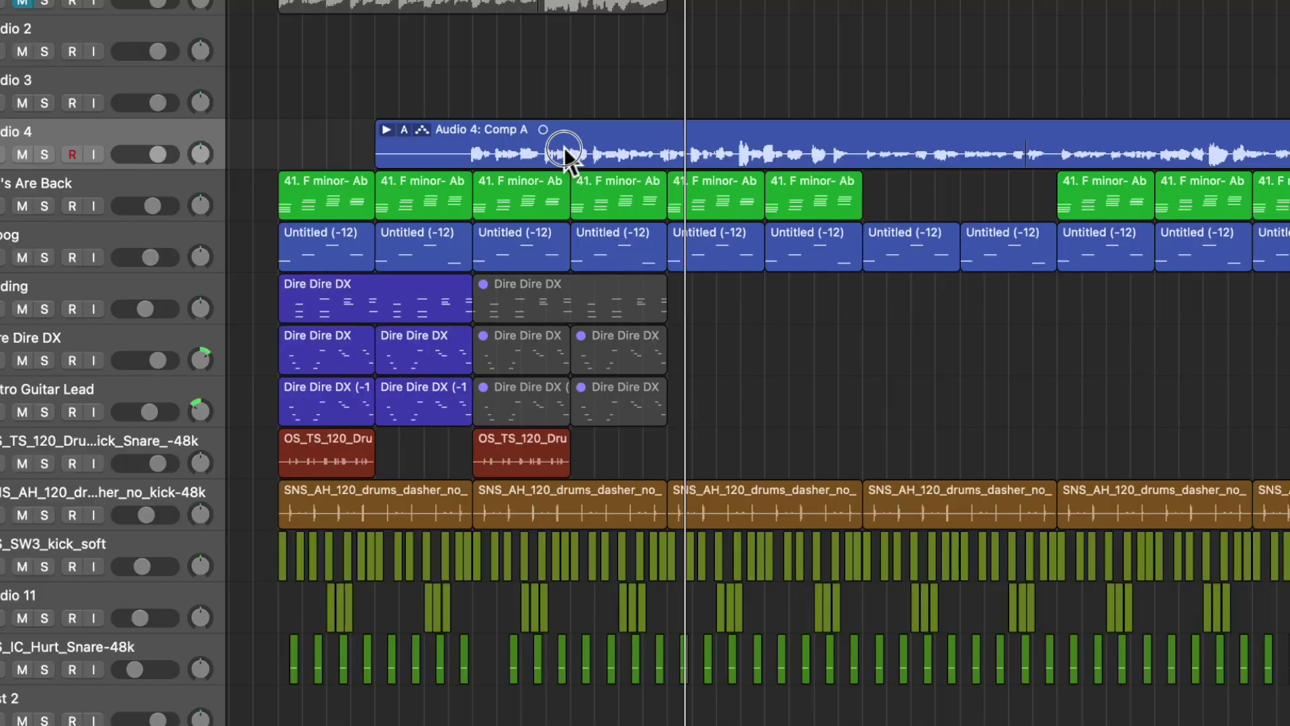
Step: Flatten and merge Audio 4's Comp A take folder, open it in the editor, and request Flex
double_click(619, 197)
double_click(604, 192)
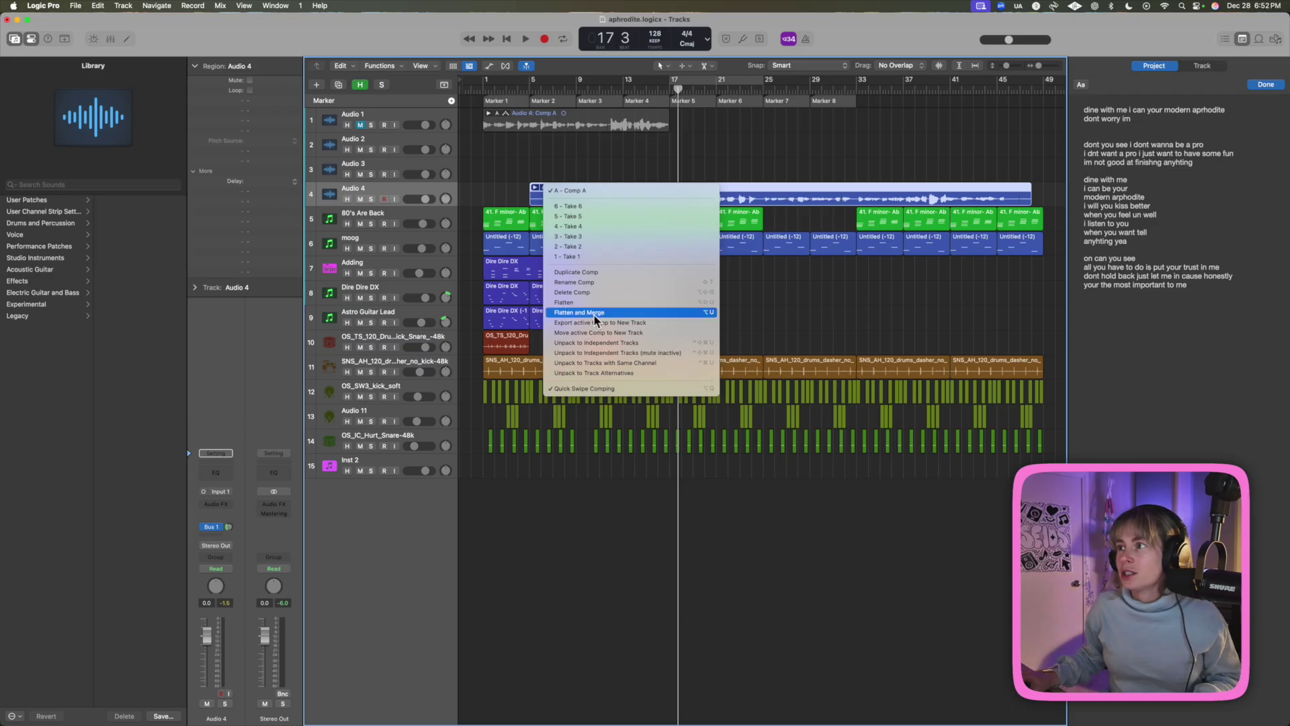
click(604, 312)
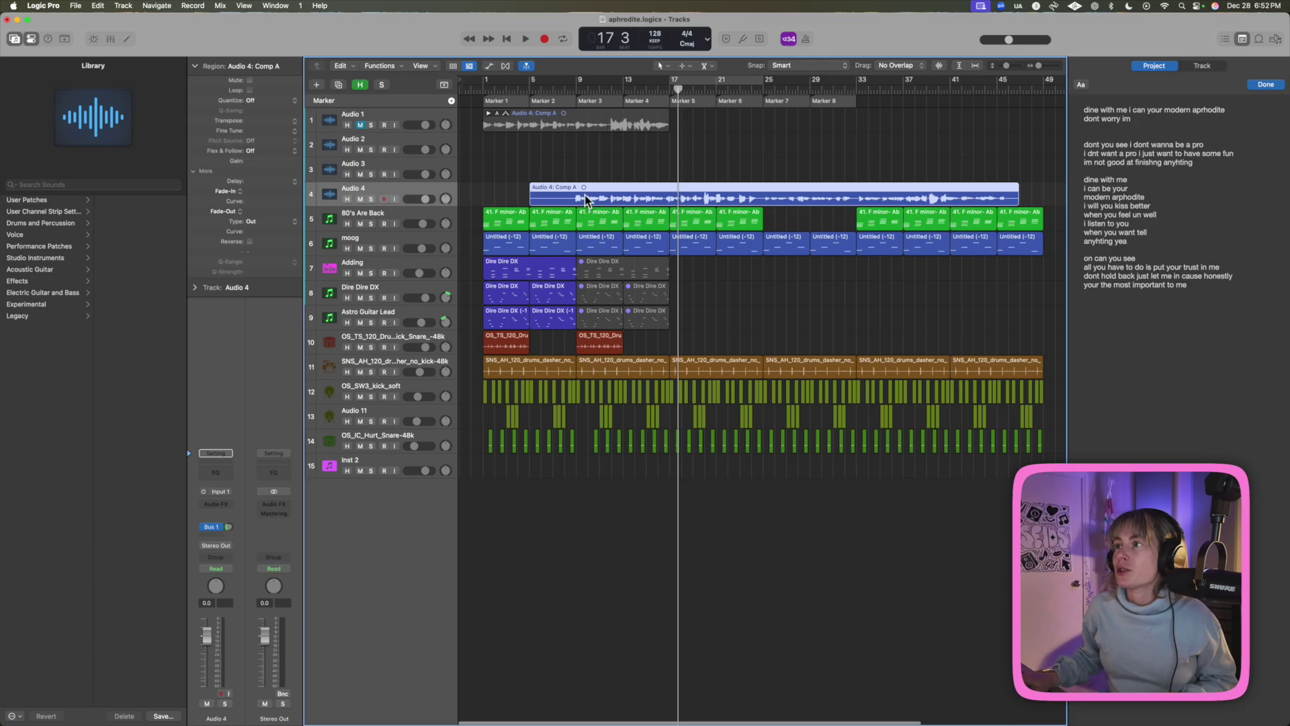
double_click(585, 199)
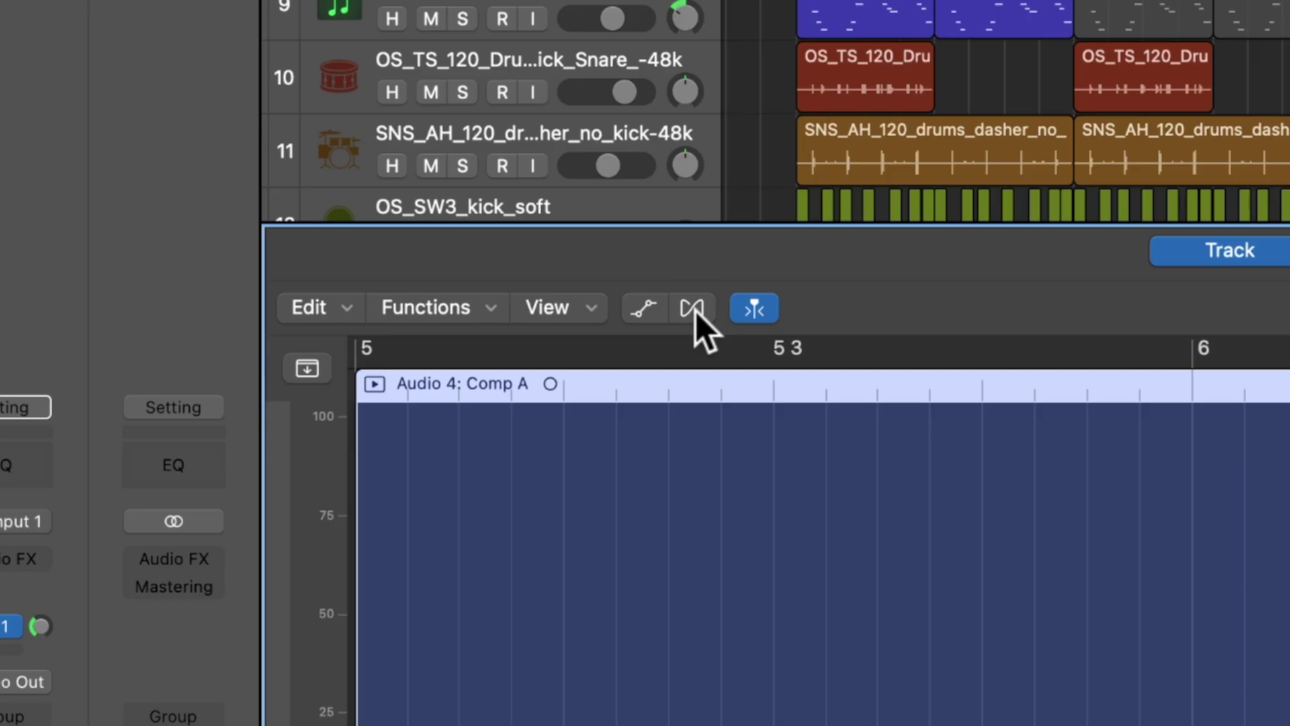
click(266, 578)
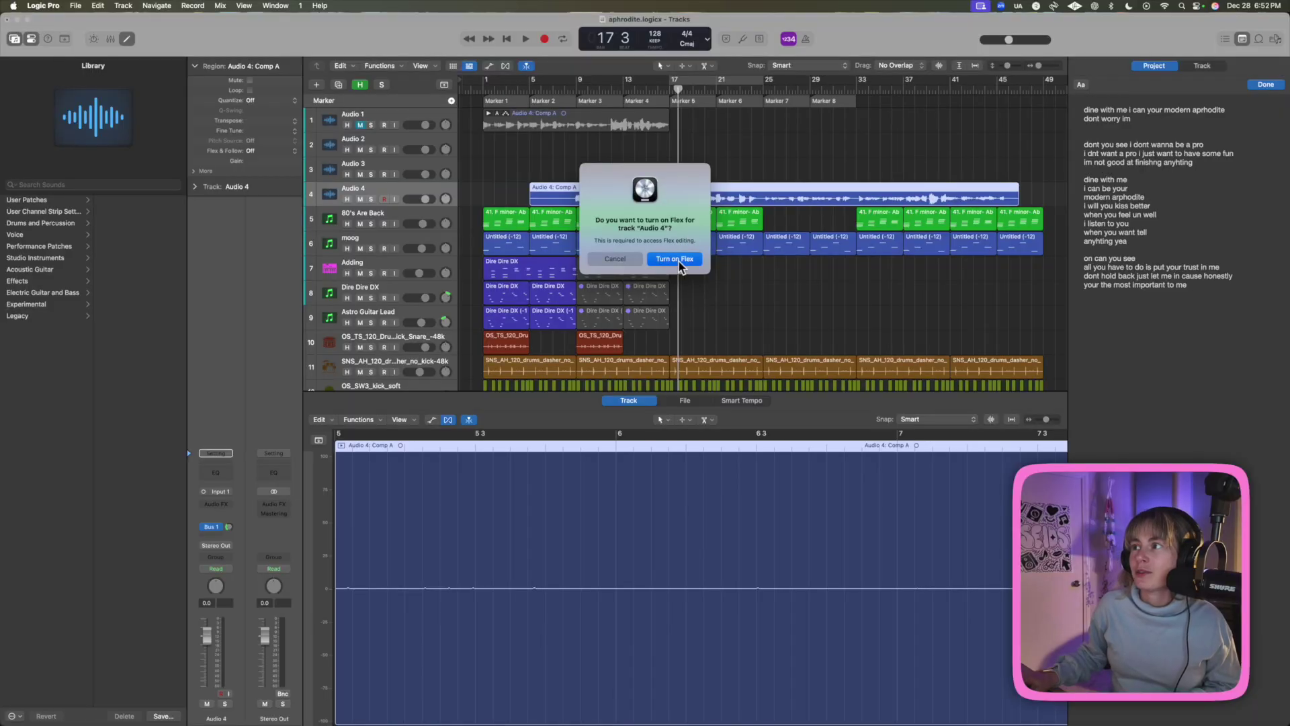
Step: Turn on Flex for Audio 4 and switch the editor to Flex Pitch to show the vocal notes
click(677, 260)
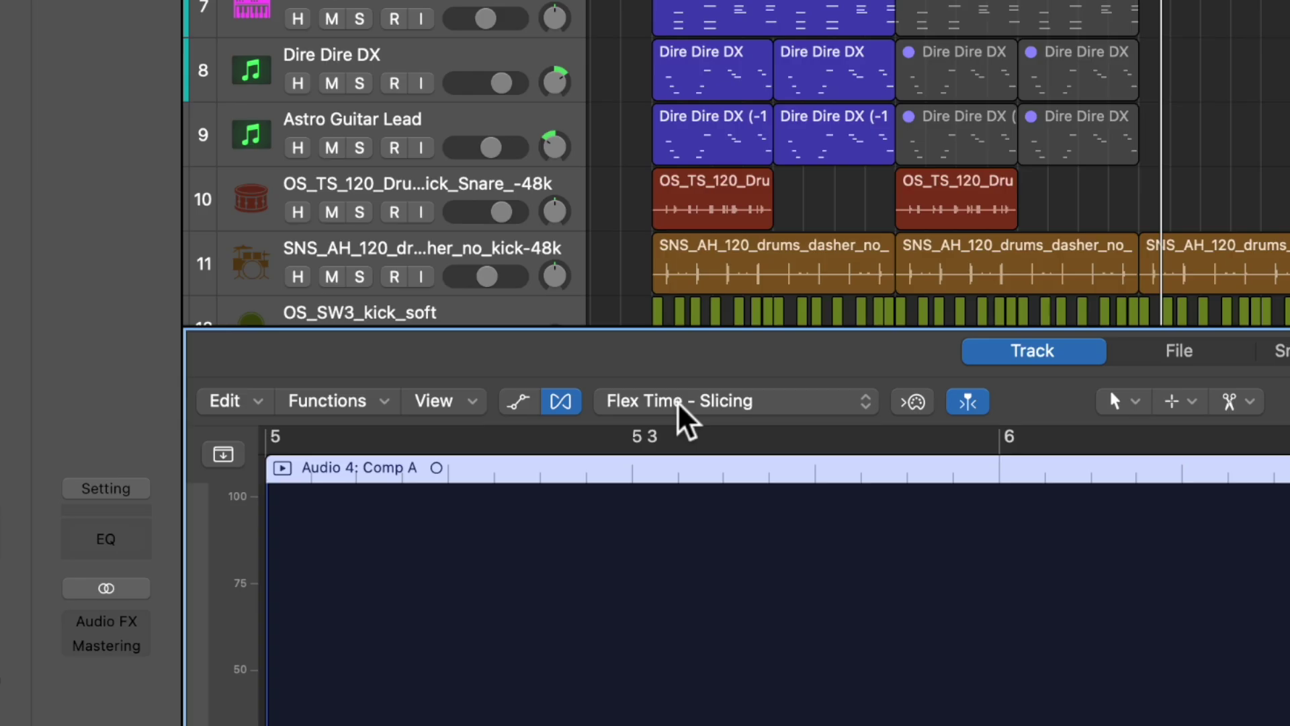
click(493, 424)
click(665, 303)
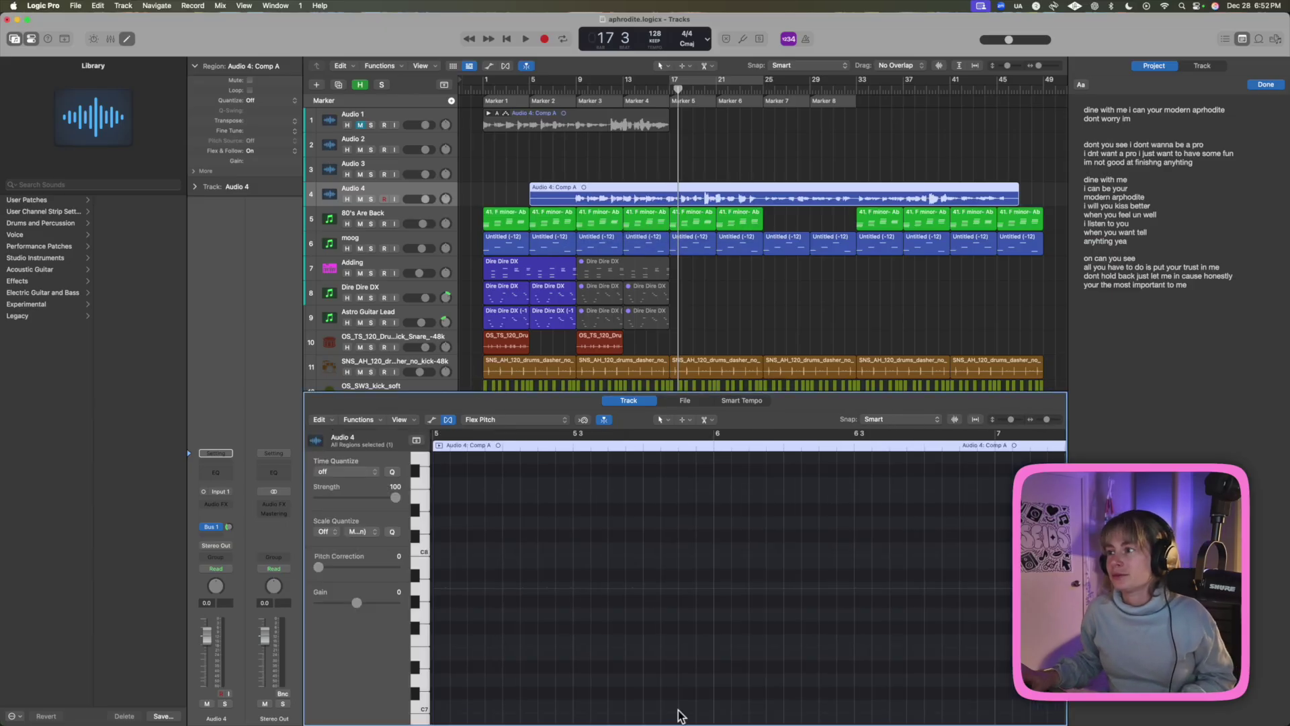
scroll(650, 644, up, 3)
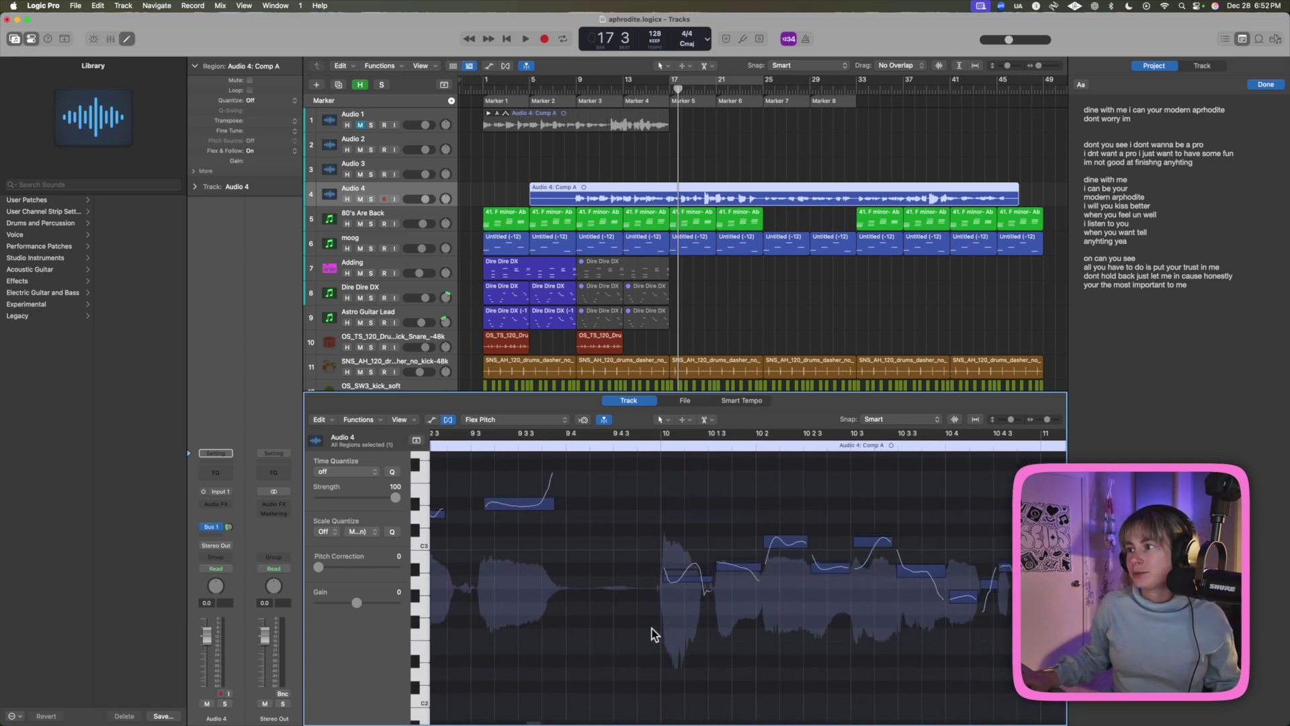
scroll(651, 627, left, 5)
scroll(651, 627, up, 3)
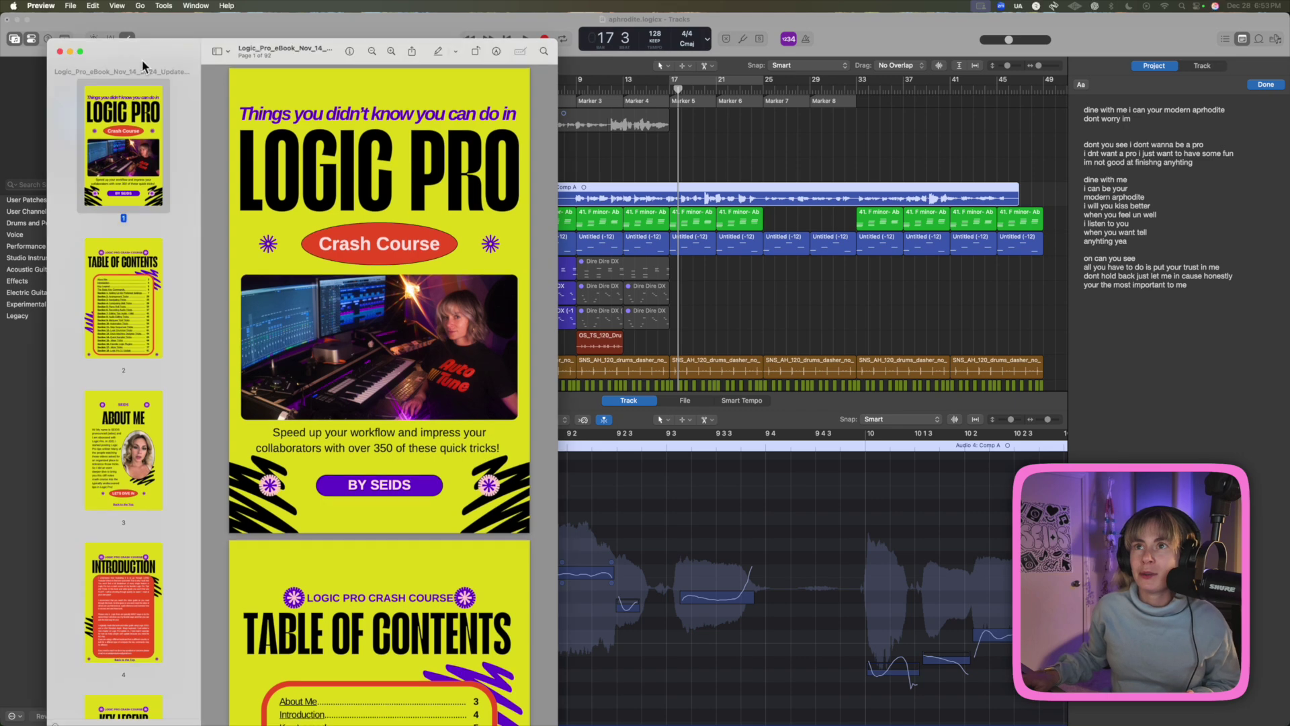
Step: Jump from the ebook's table of contents to Section 8 Audio Editing Tricks
click(120, 325)
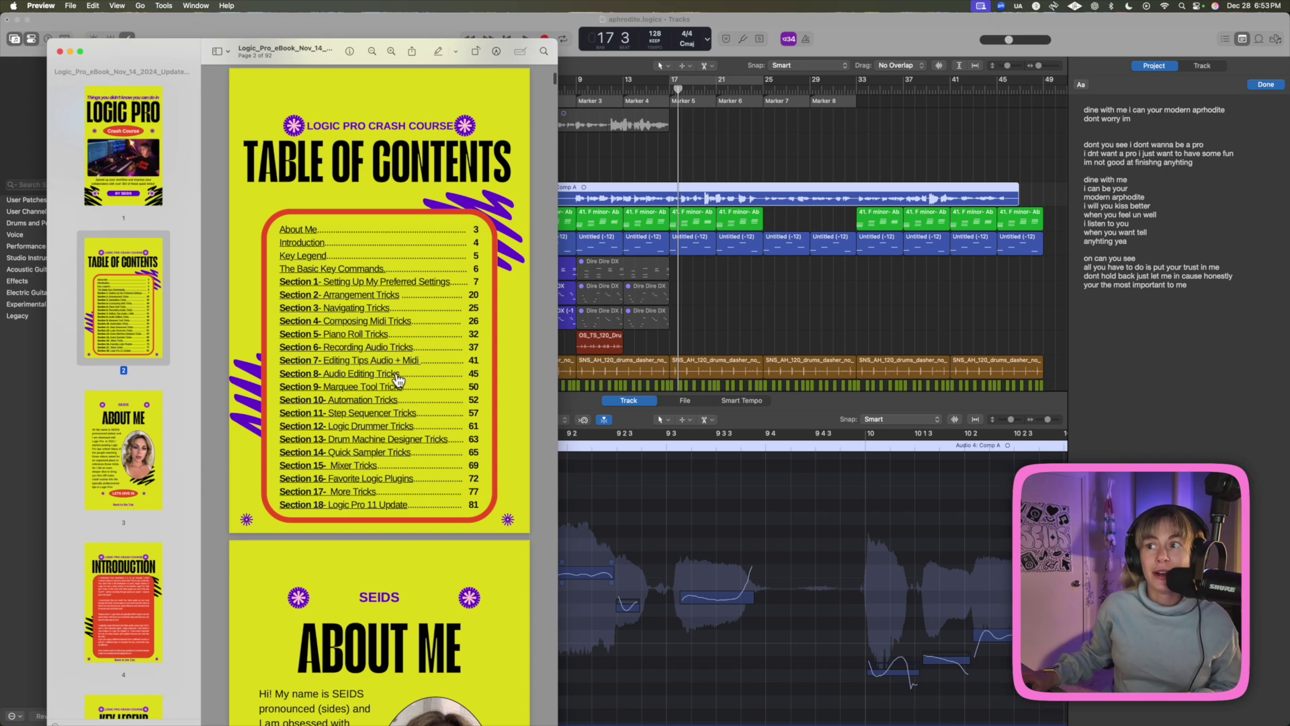
click(350, 380)
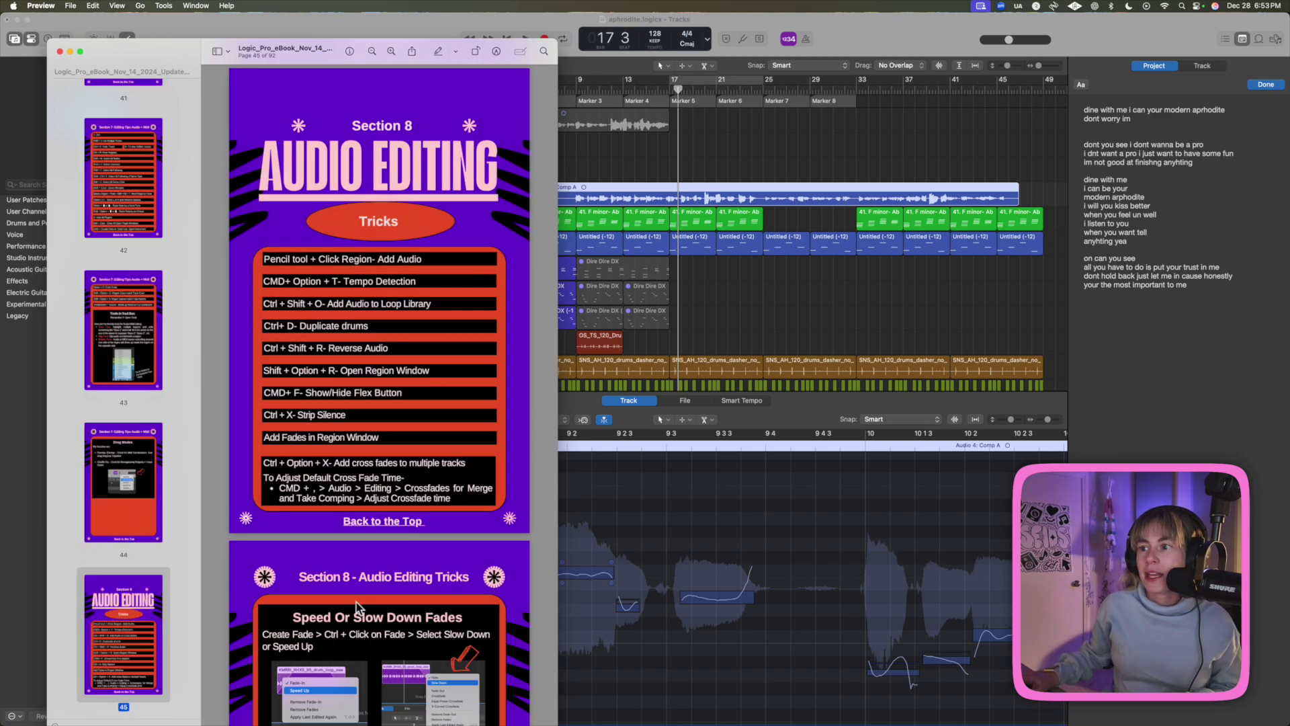
scroll(359, 605, down, 10)
scroll(356, 602, down, 20)
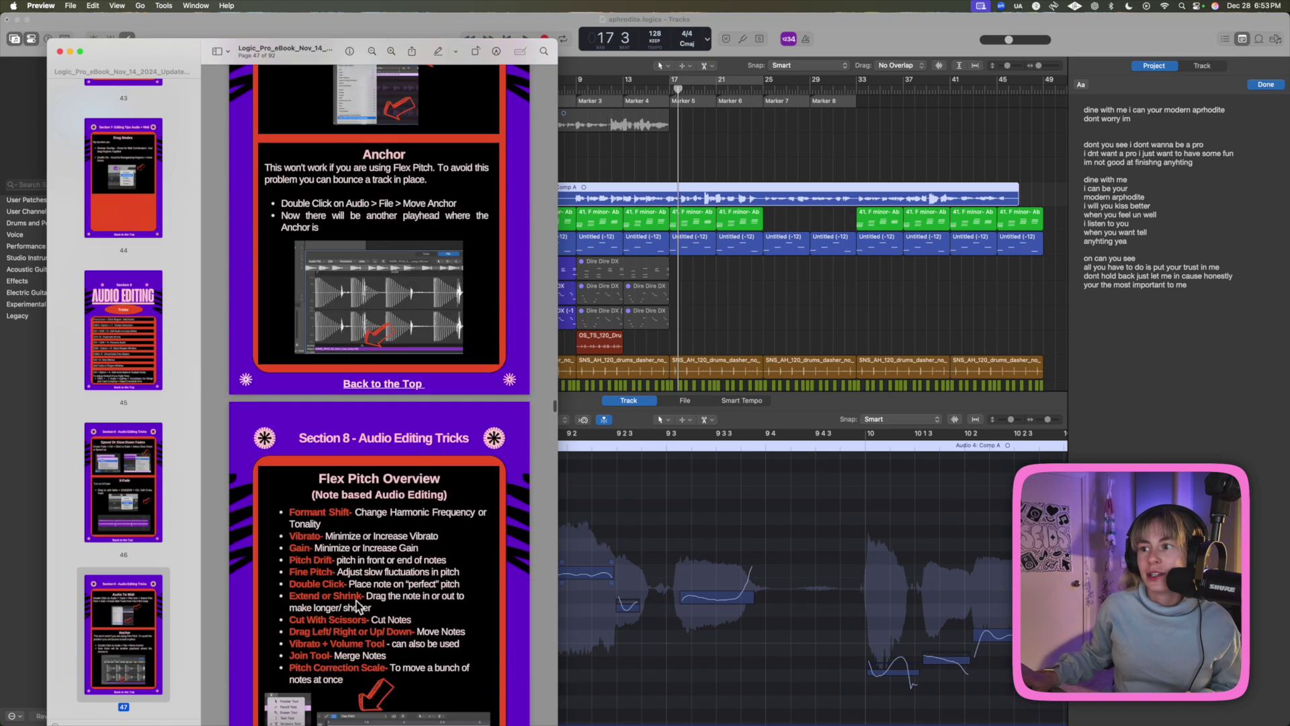
scroll(357, 605, down, 5)
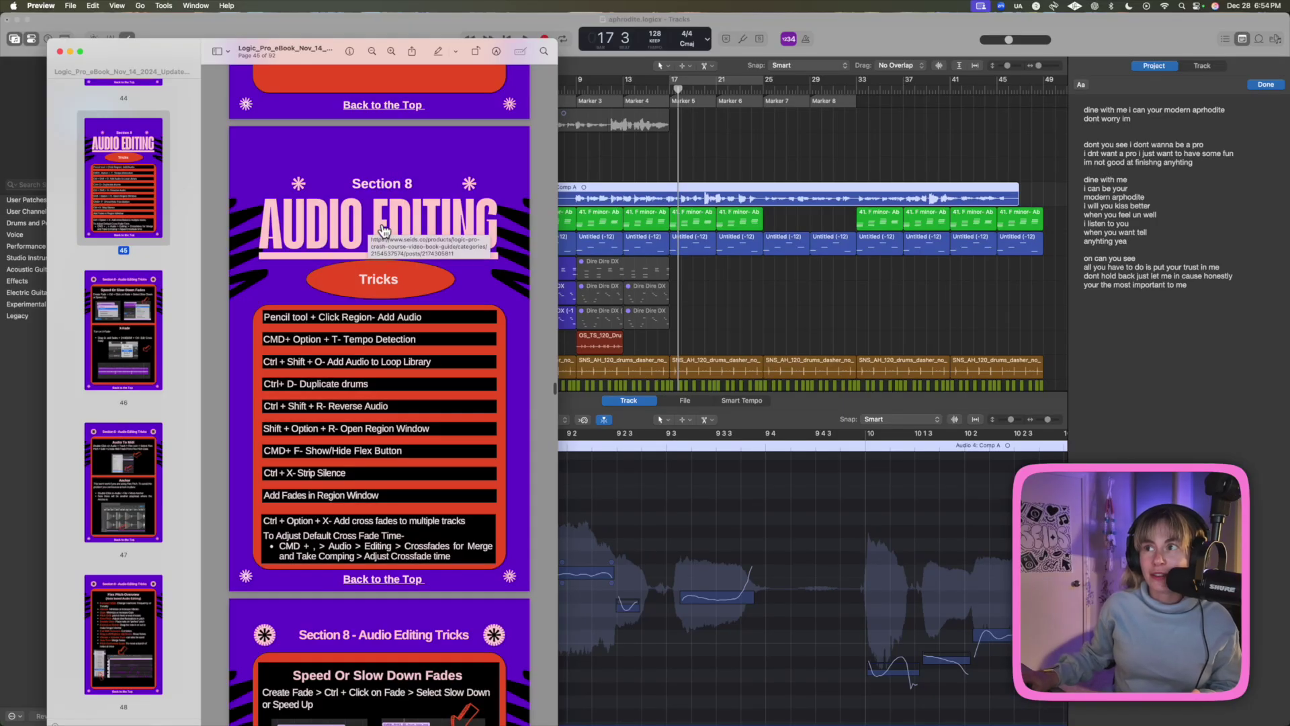
Step: Open the page's lesson link in Safari, then select the lead vocals .2.04 region
click(384, 230)
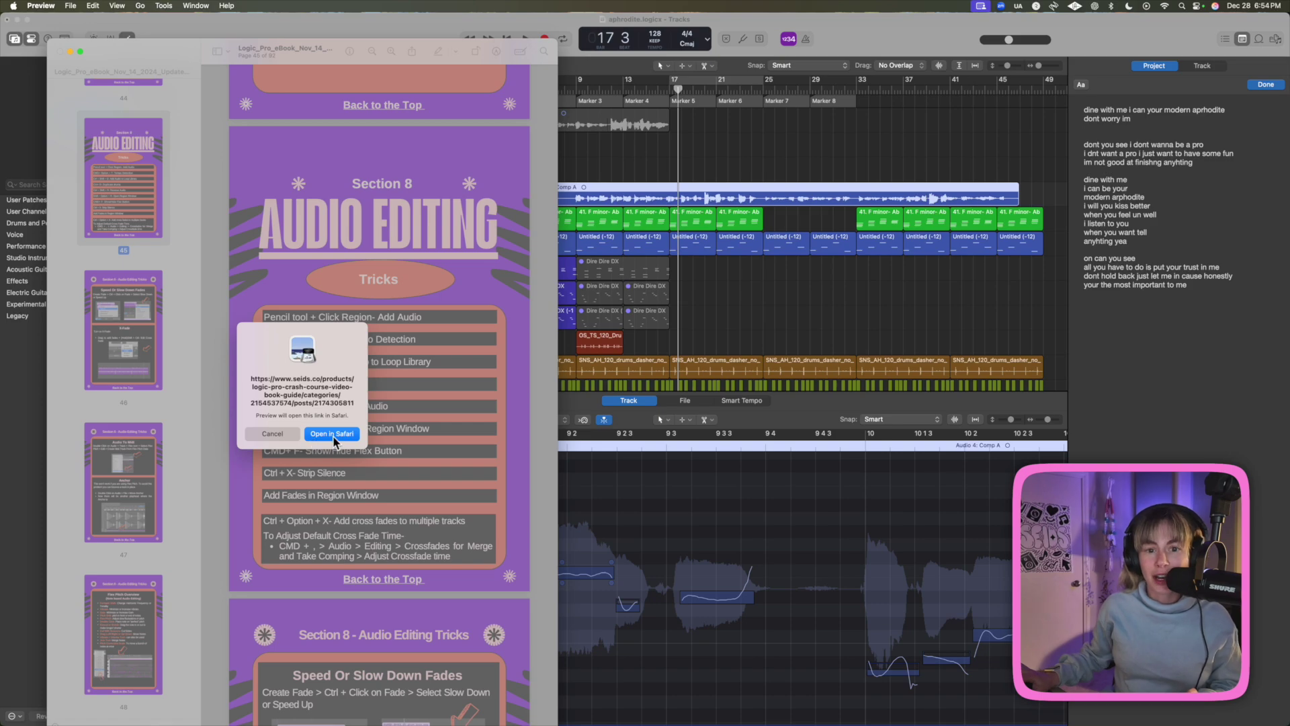
click(332, 434)
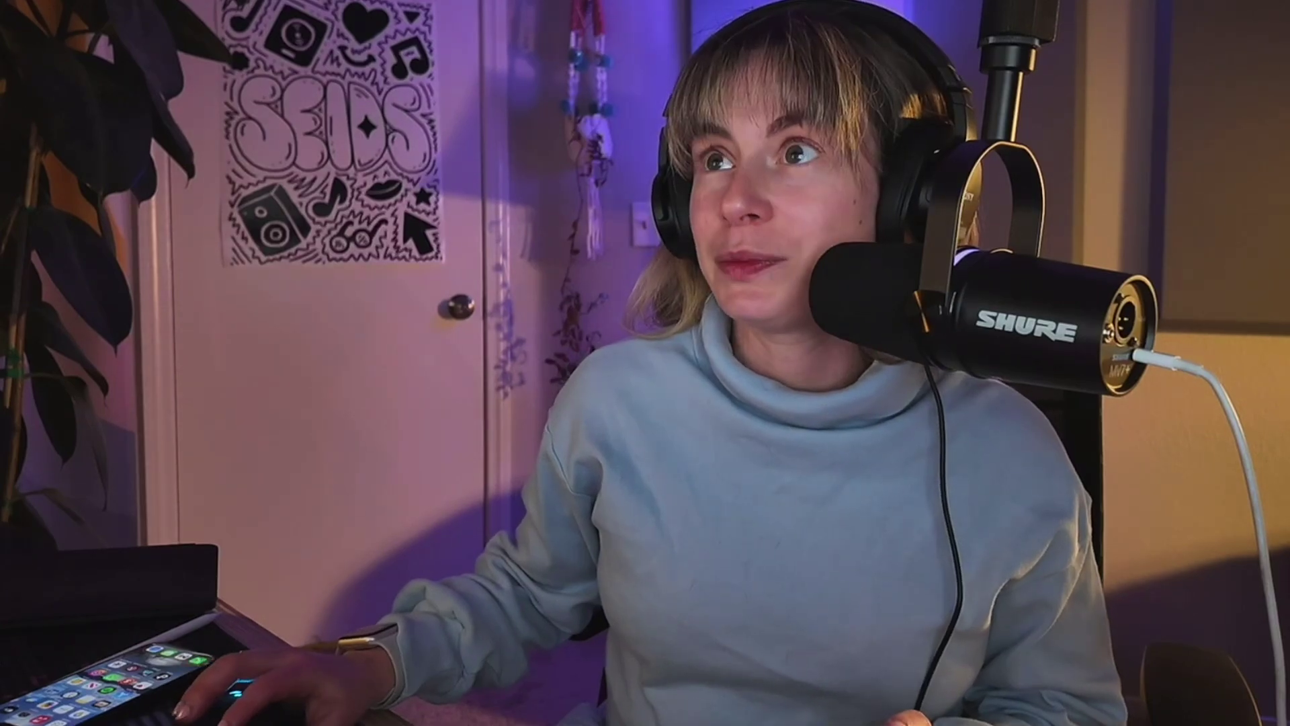
click(541, 391)
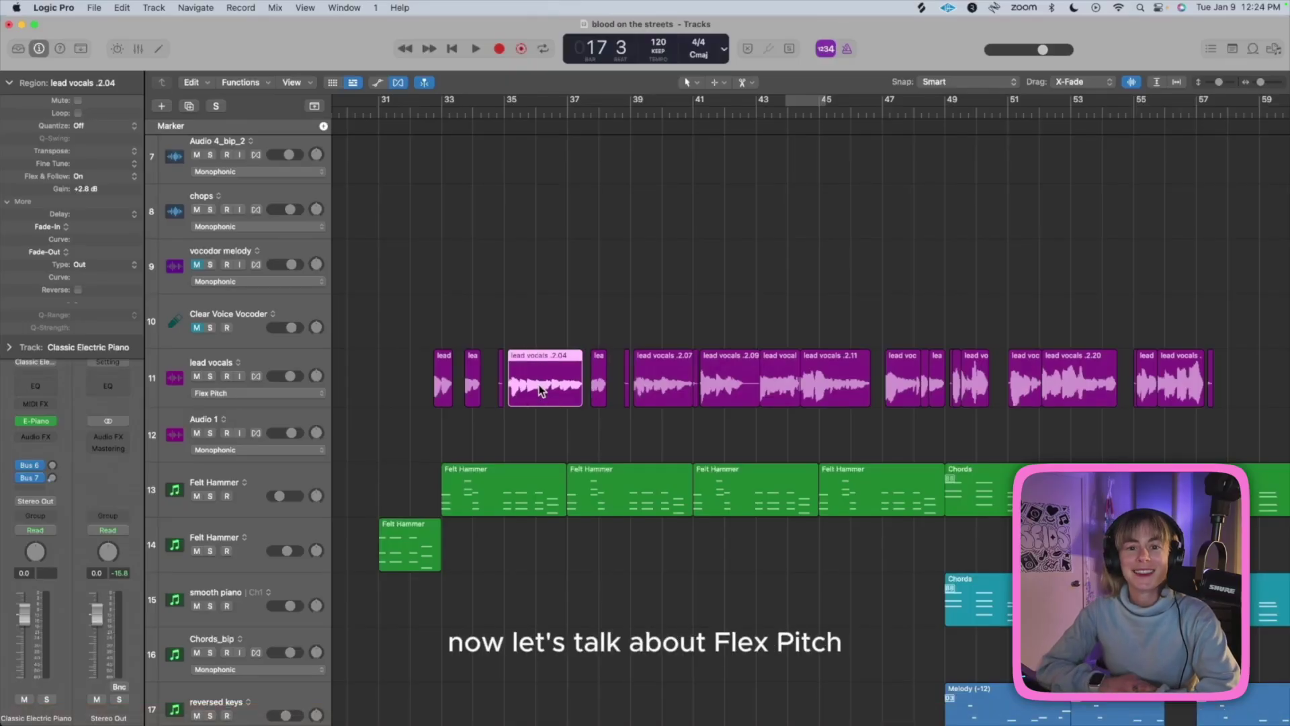
Step: Open lead vocals .2.04 in the editor, turn on Flex, and choose Flex Pitch mode
double_click(541, 391)
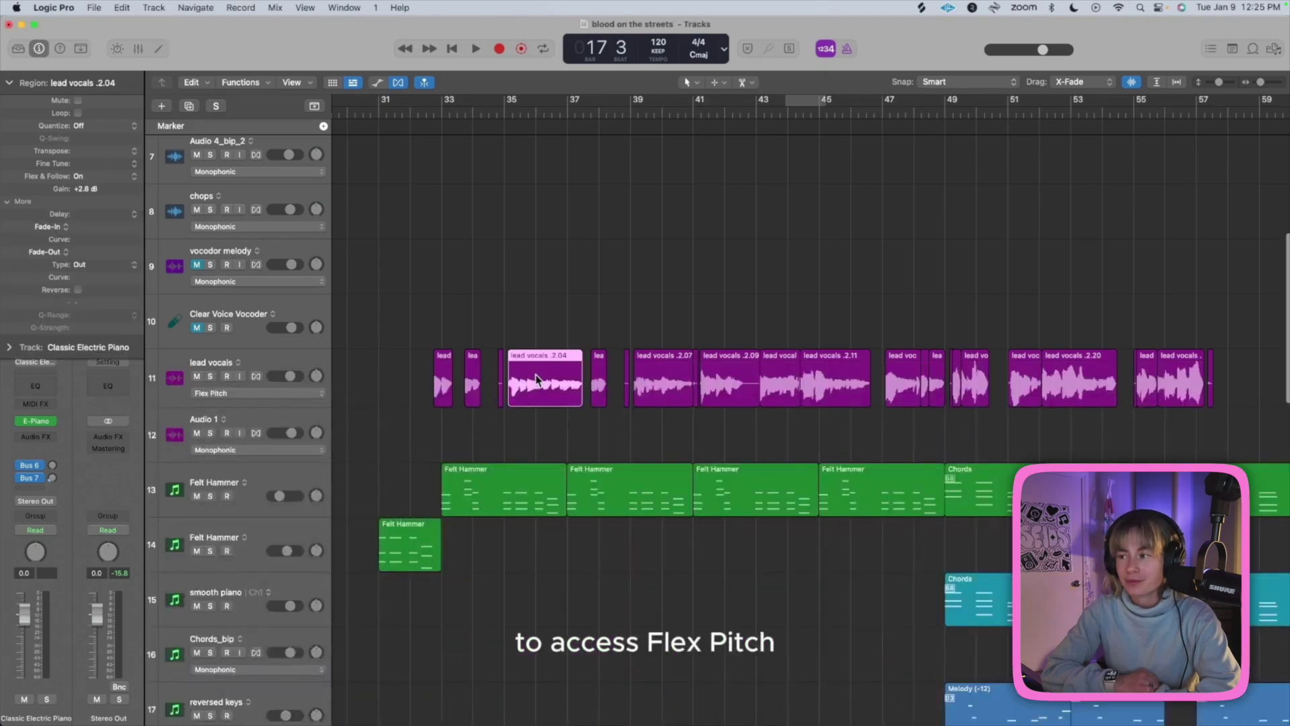
double_click(535, 374)
click(326, 397)
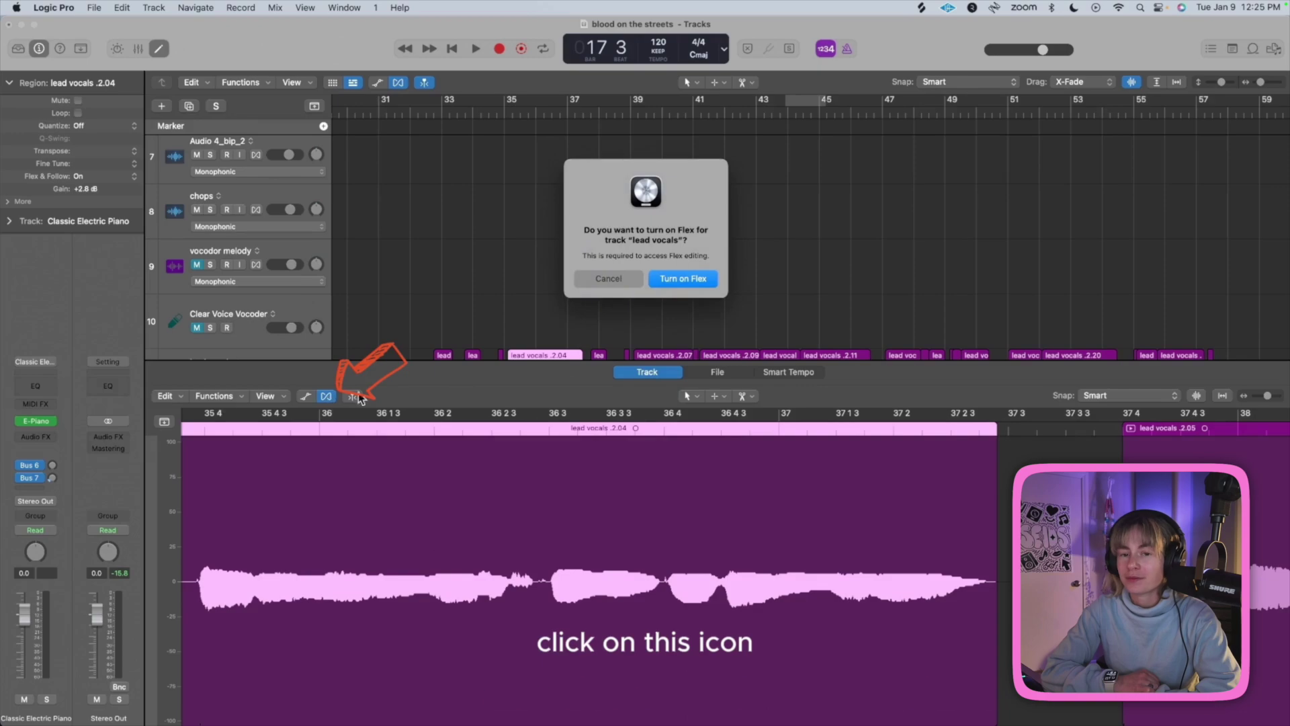
click(684, 279)
click(449, 398)
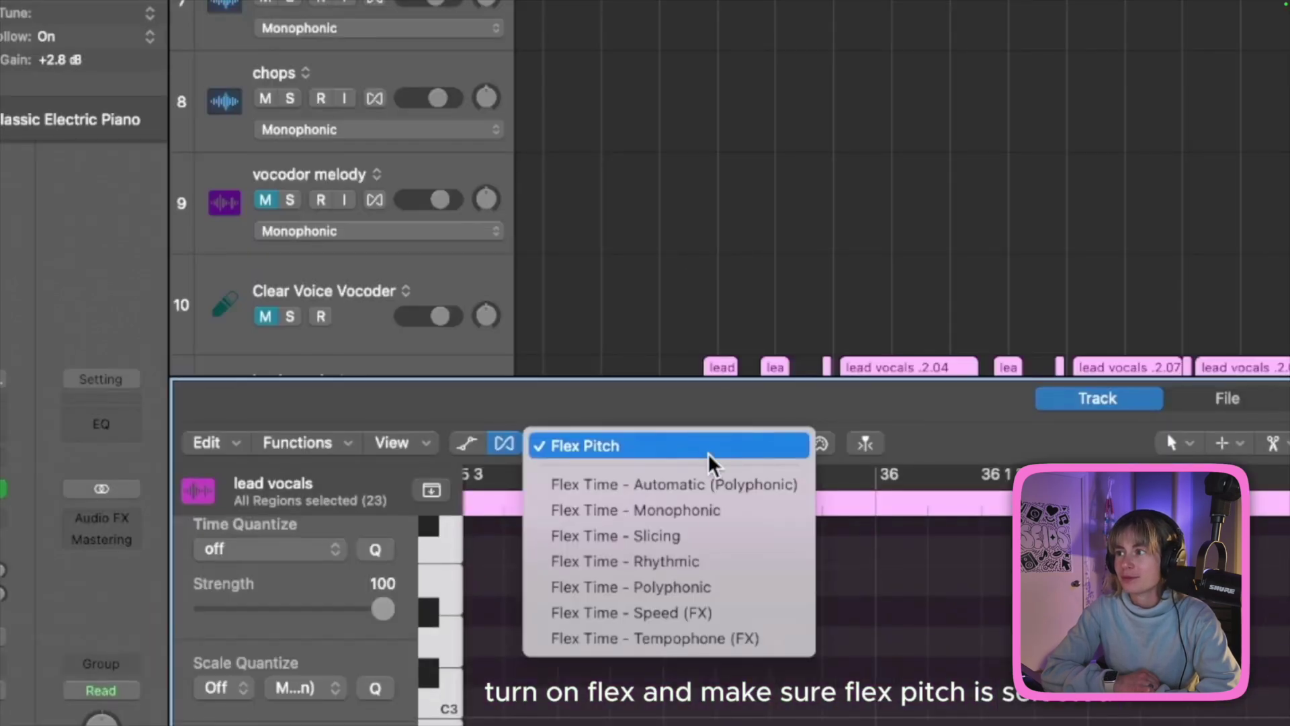
click(707, 446)
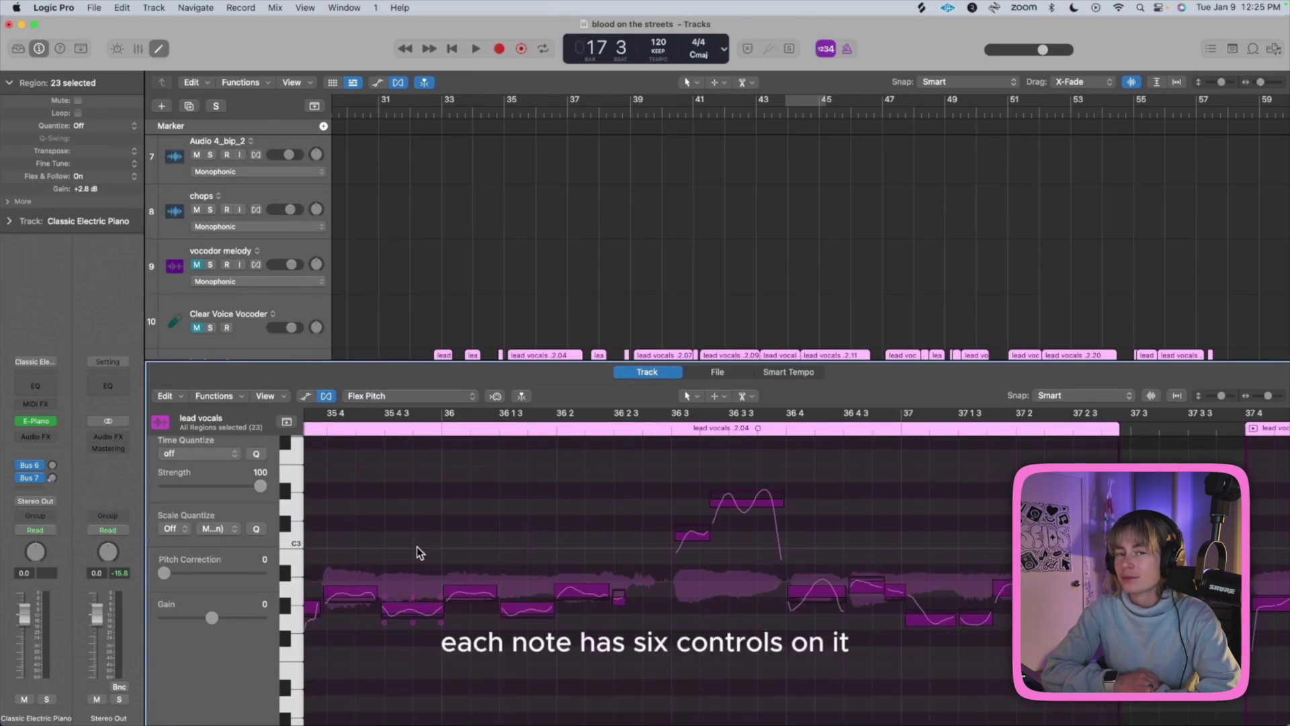
Step: Widen the vibrato and add 0.48 pitch drift to the note before bar 36, testing its gain
scroll(430, 546, down, 3)
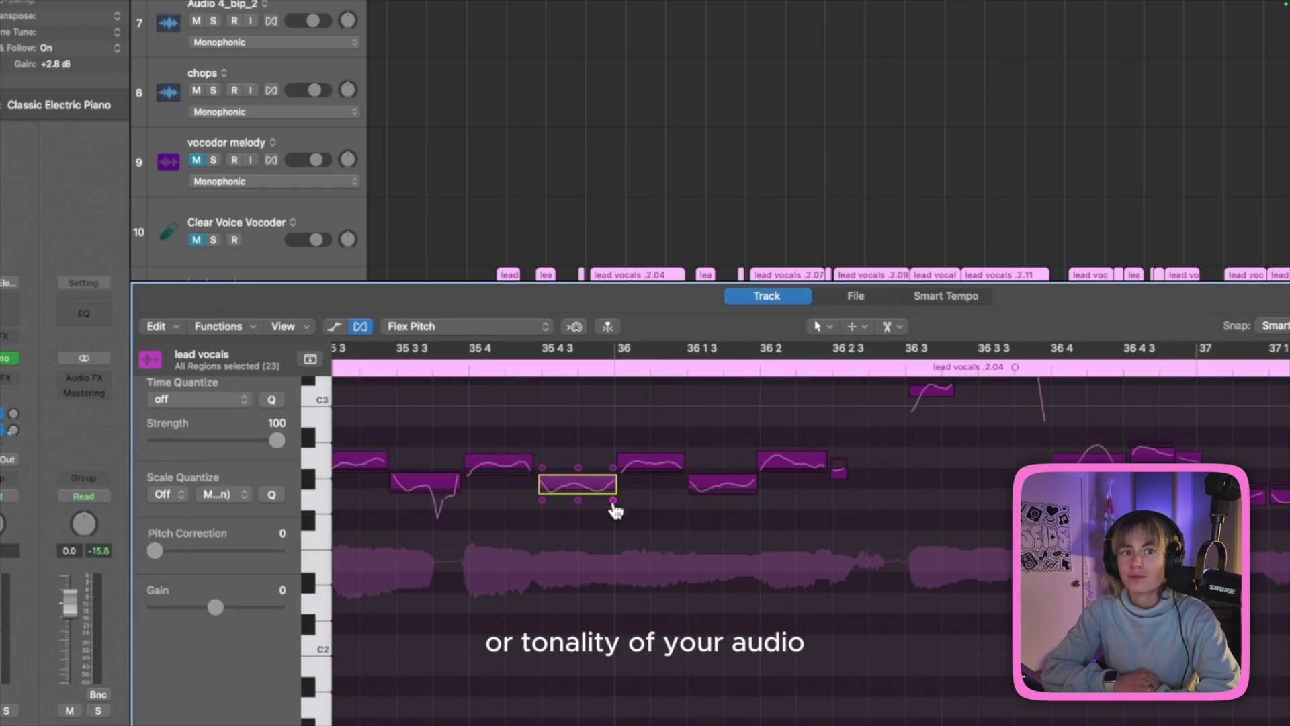
click(614, 505)
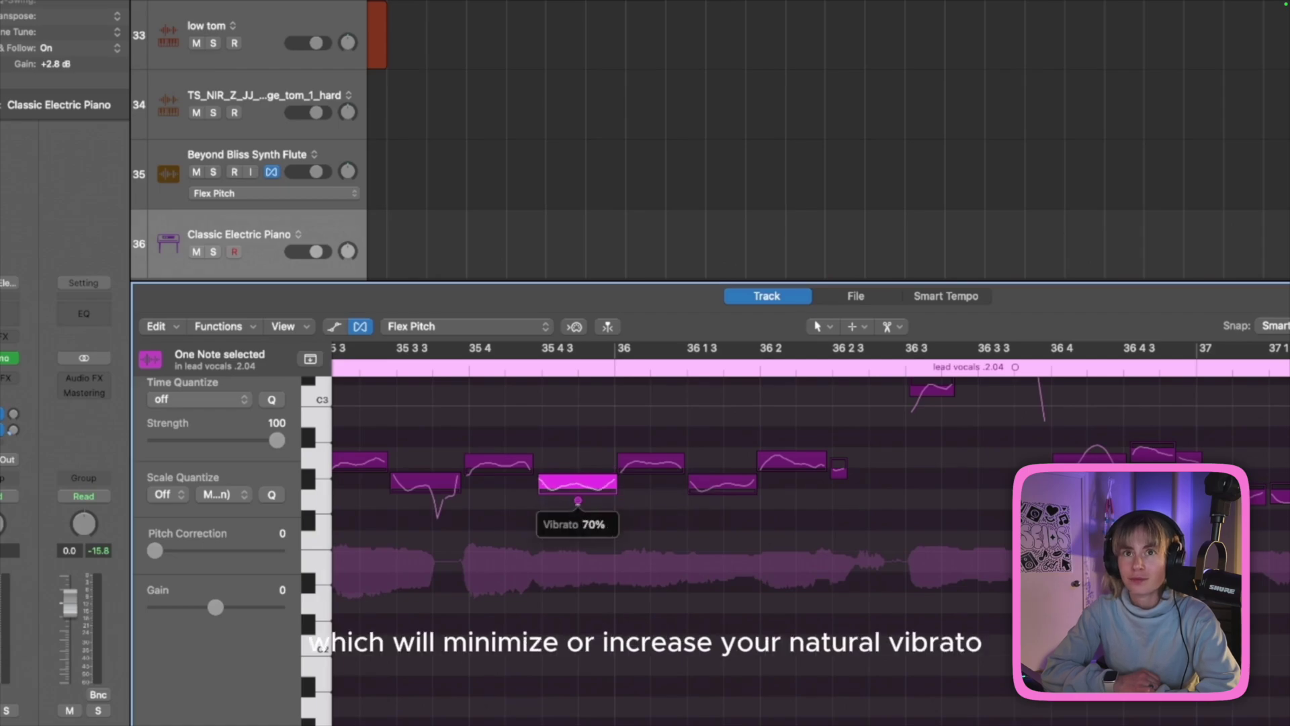
drag(578, 500, 542, 494)
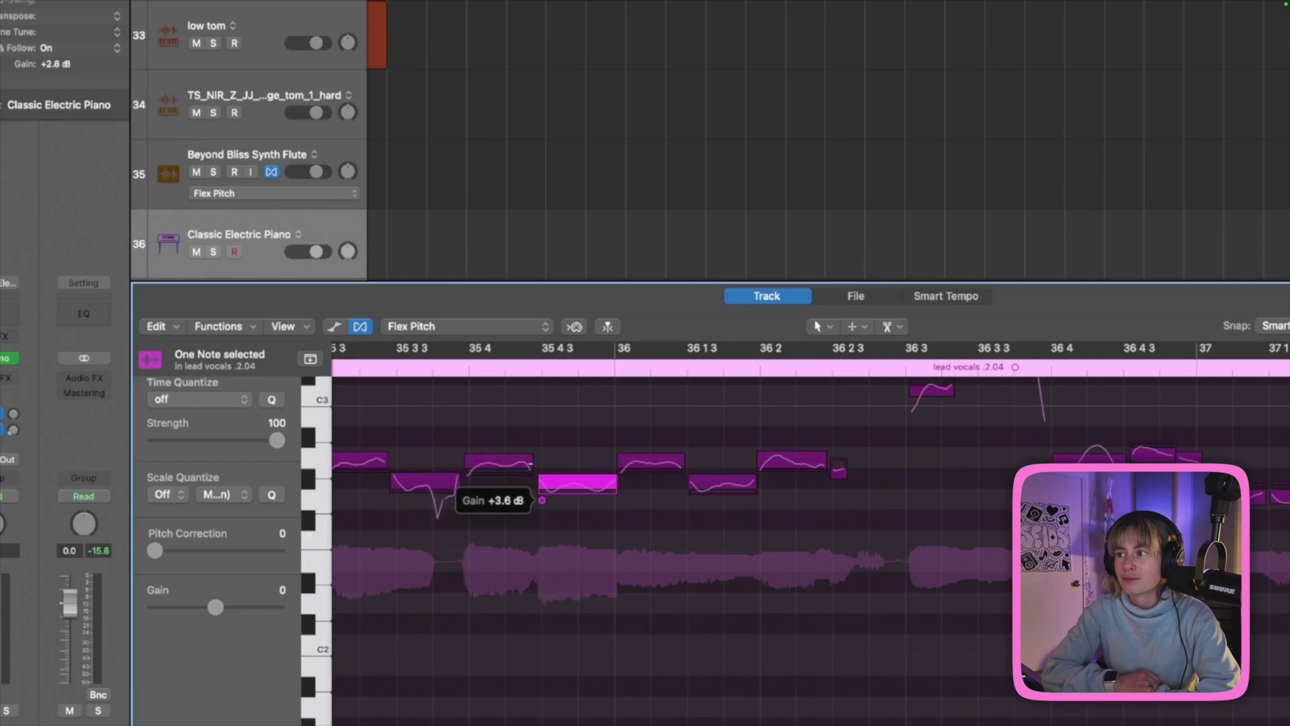
drag(528, 450, 527, 438)
alt+click(541, 500)
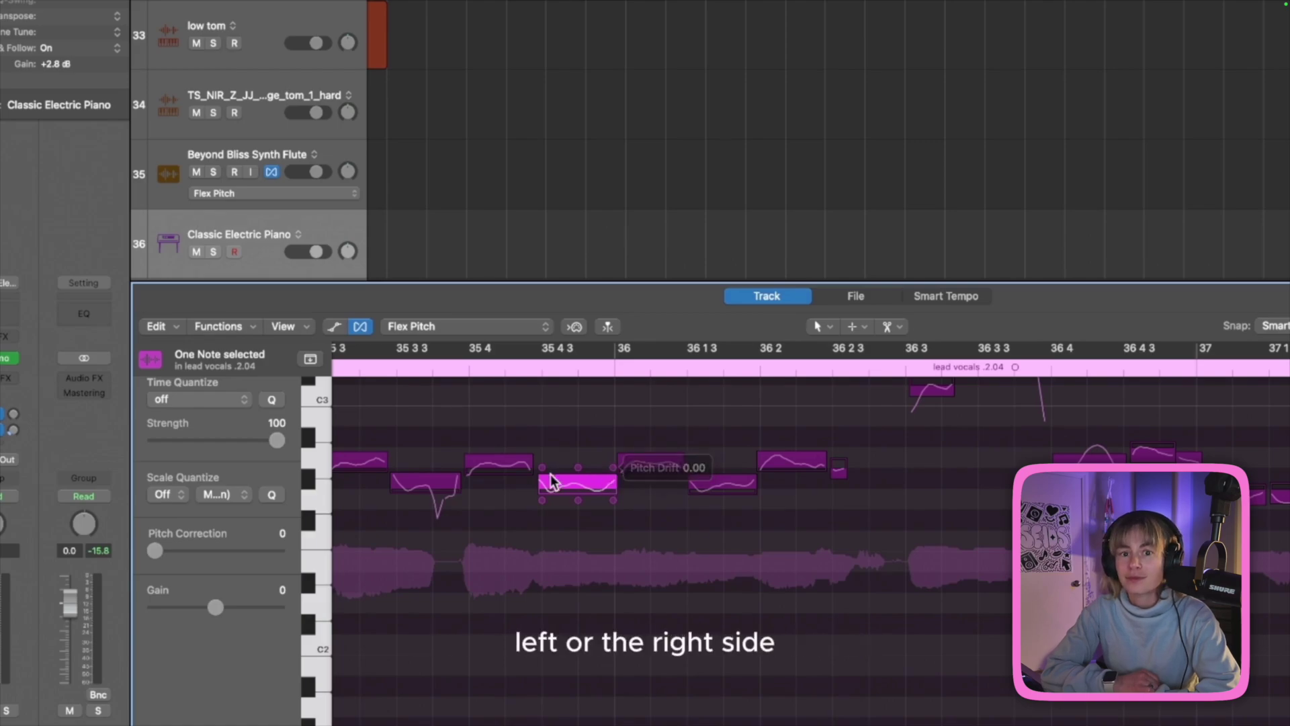
mouse_move(546, 473)
mouse_down()
mouse_move(544, 451)
mouse_move(543, 468)
mouse_up()
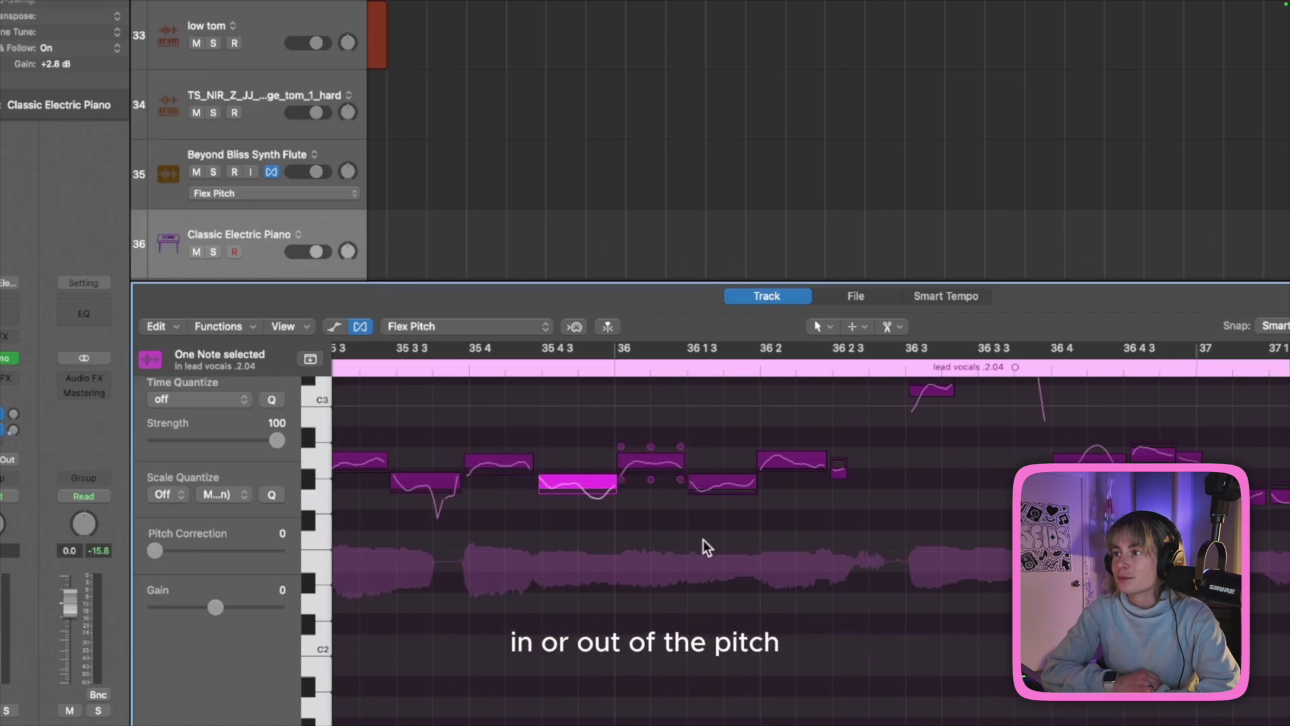
Step: Snap the bar 36 note to perfect pitch, lengthen it, and chop it and the next note
double_click(675, 469)
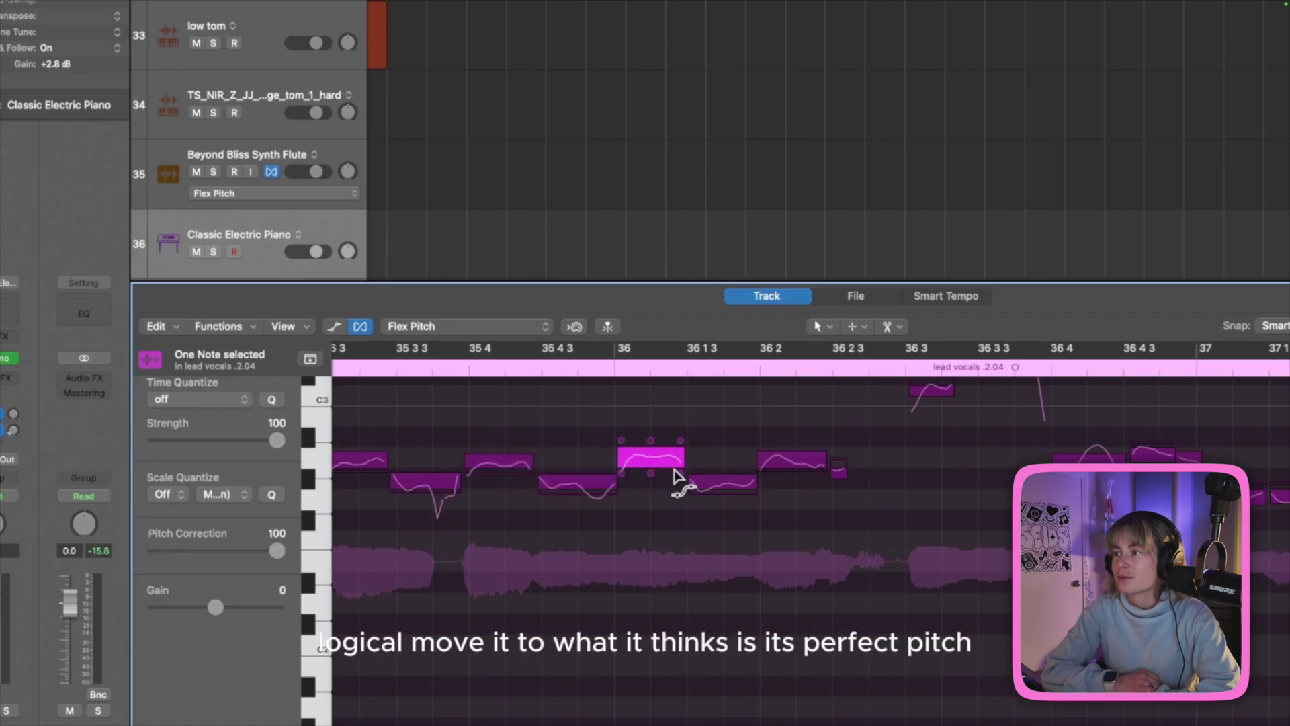
click(736, 485)
mouse_move(684, 461)
mouse_down()
mouse_move(736, 463)
mouse_move(664, 467)
mouse_up()
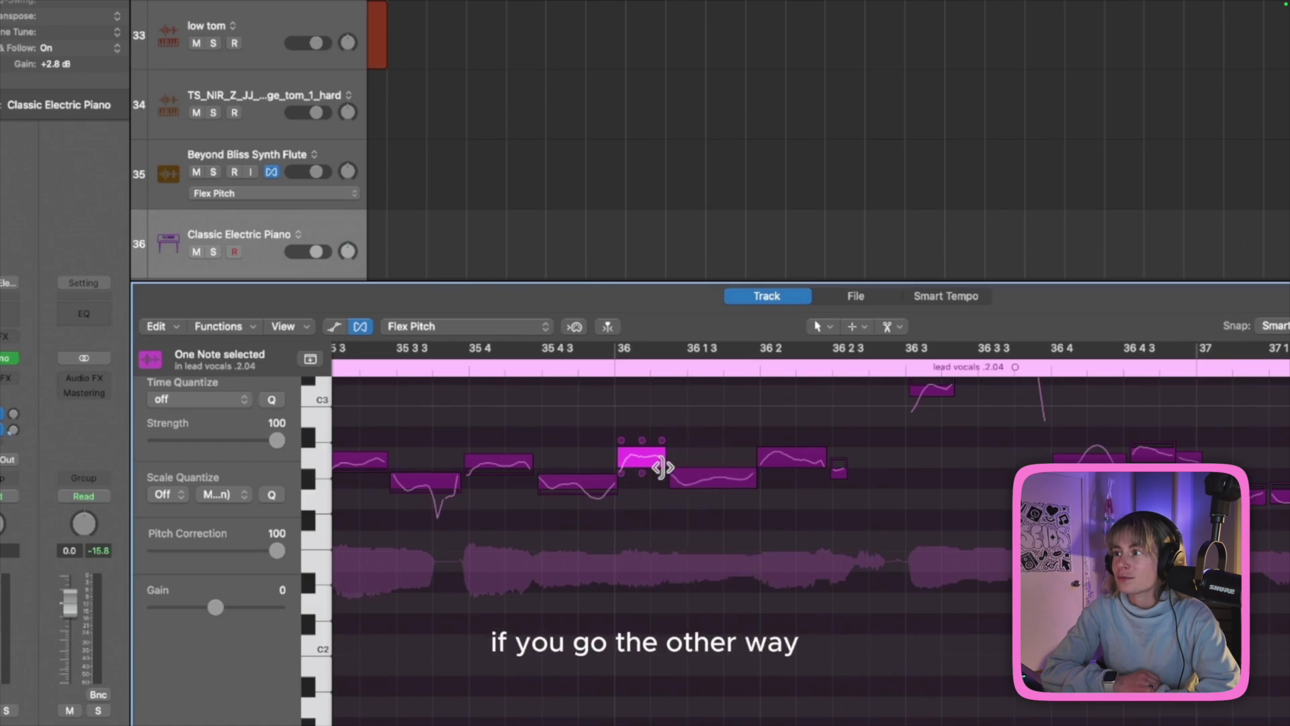
key(super+shift+a)
right_click(645, 464)
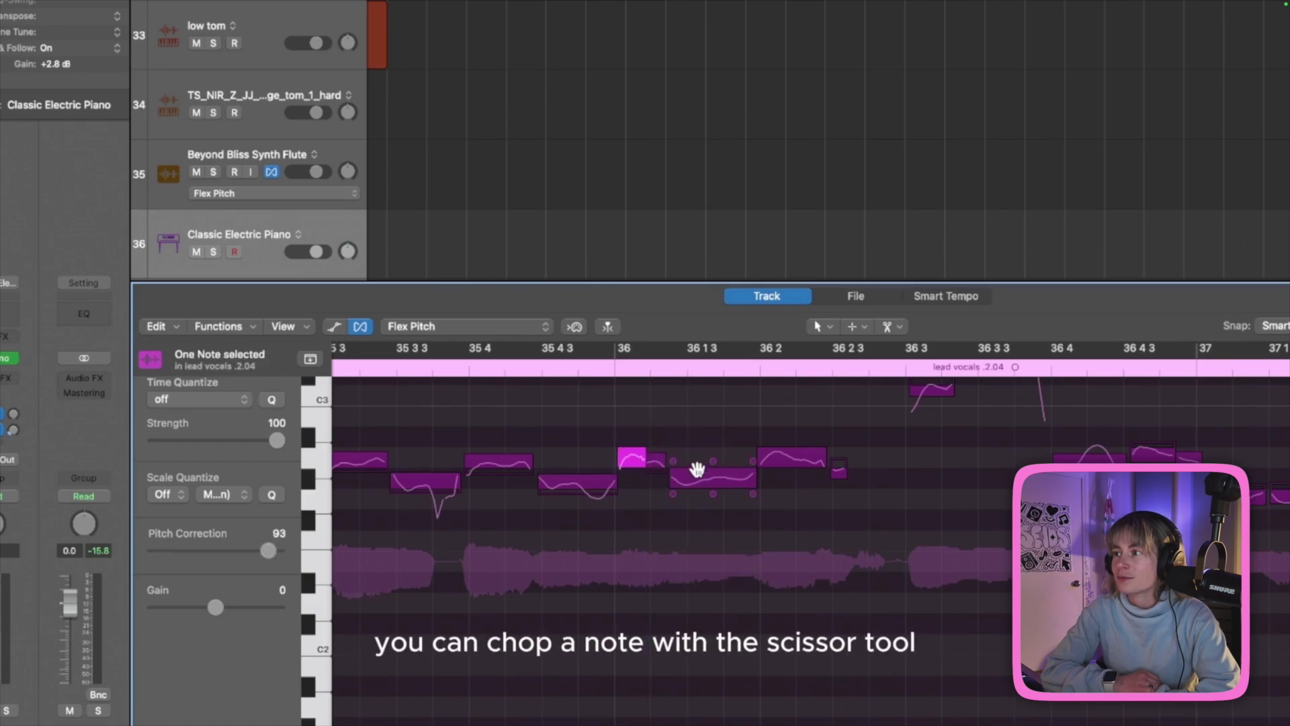
right_click(710, 482)
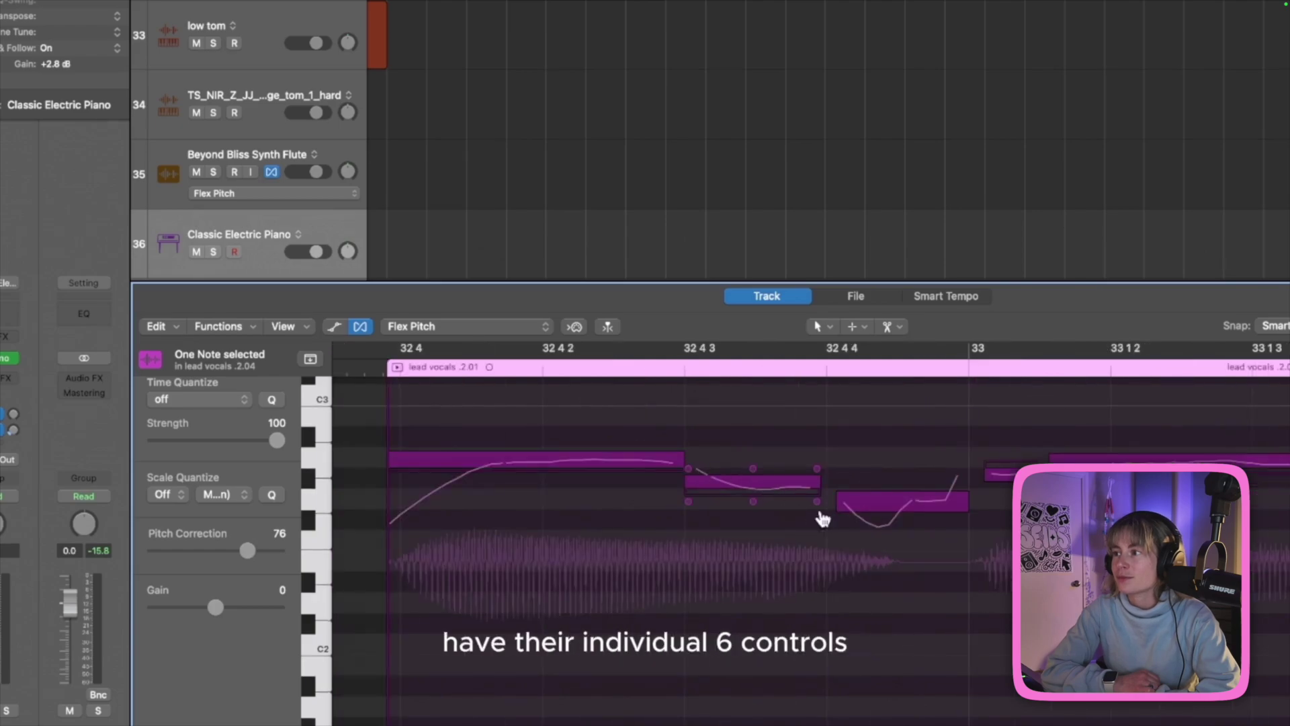
Step: Raise the note just after bar 33 to A#2
click(1068, 460)
key(super+Left)
mouse_move(667, 468)
mouse_down()
mouse_move(668, 415)
mouse_move(667, 464)
mouse_up()
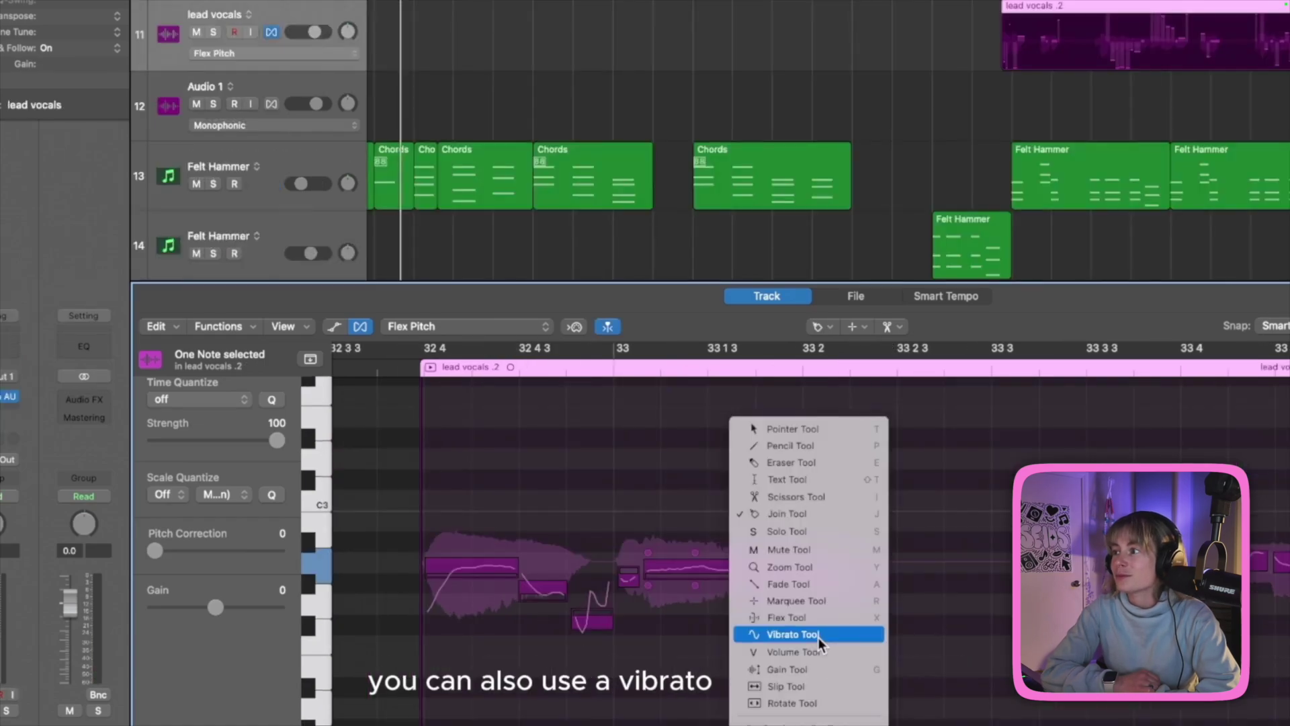
Step: Adjust one note's vibrato and raise another note's gain to +8.4 dB
click(817, 637)
click(718, 568)
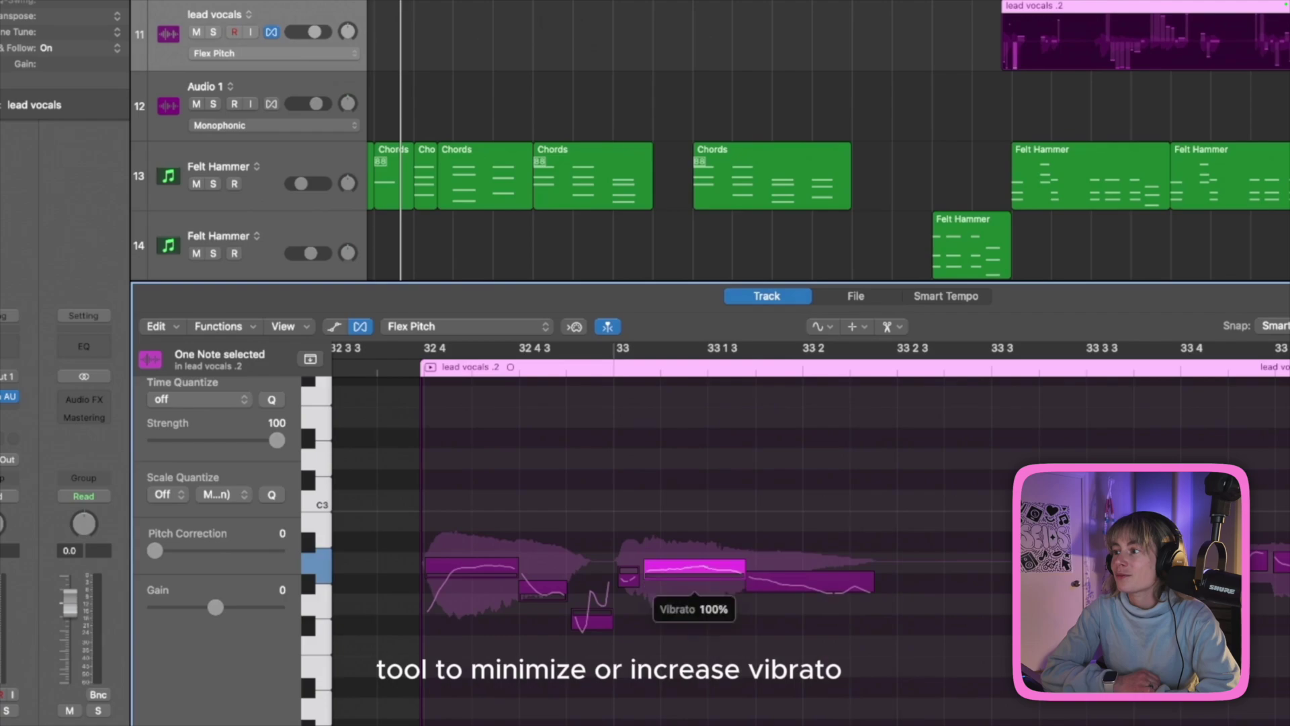
key(t)
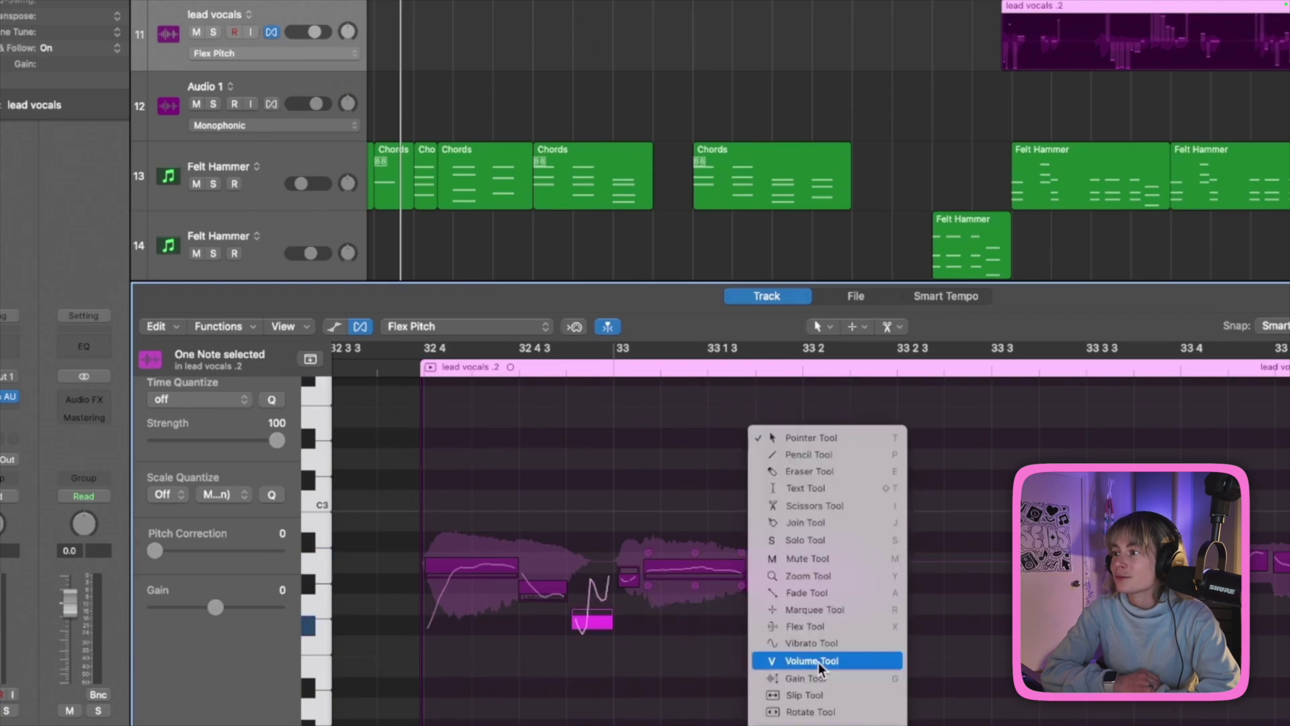
click(819, 661)
mouse_move(699, 551)
mouse_down()
mouse_move(690, 497)
mouse_move(691, 534)
mouse_up()
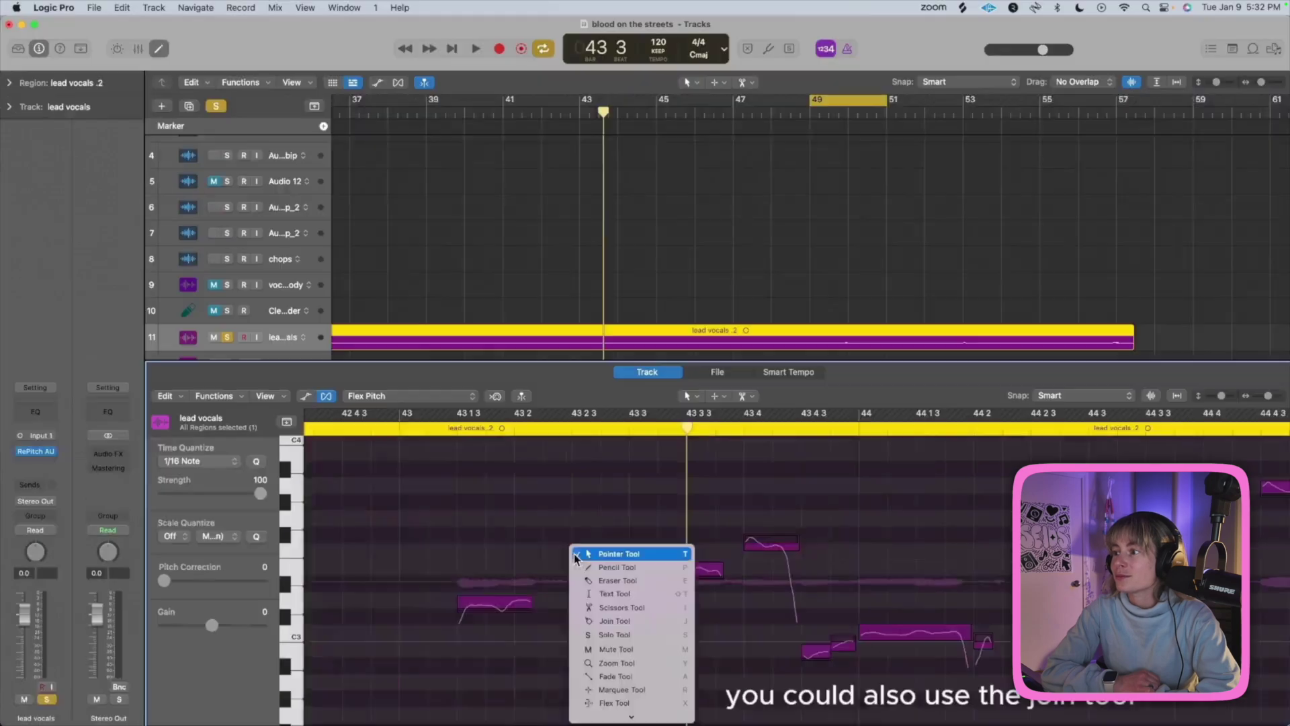
Step: Join two adjacent notes into one, then select all twelve notes in the region
click(608, 620)
drag(562, 565, 672, 614)
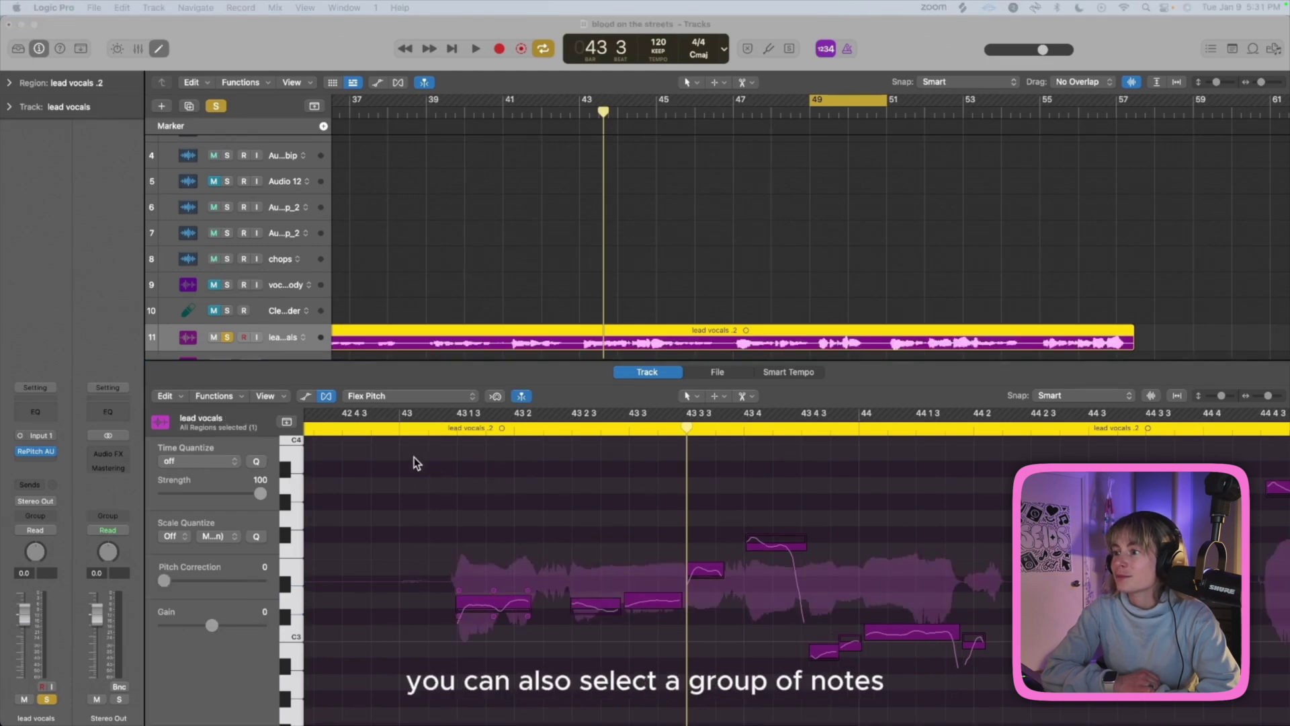
drag(413, 457, 1212, 683)
key(super+a)
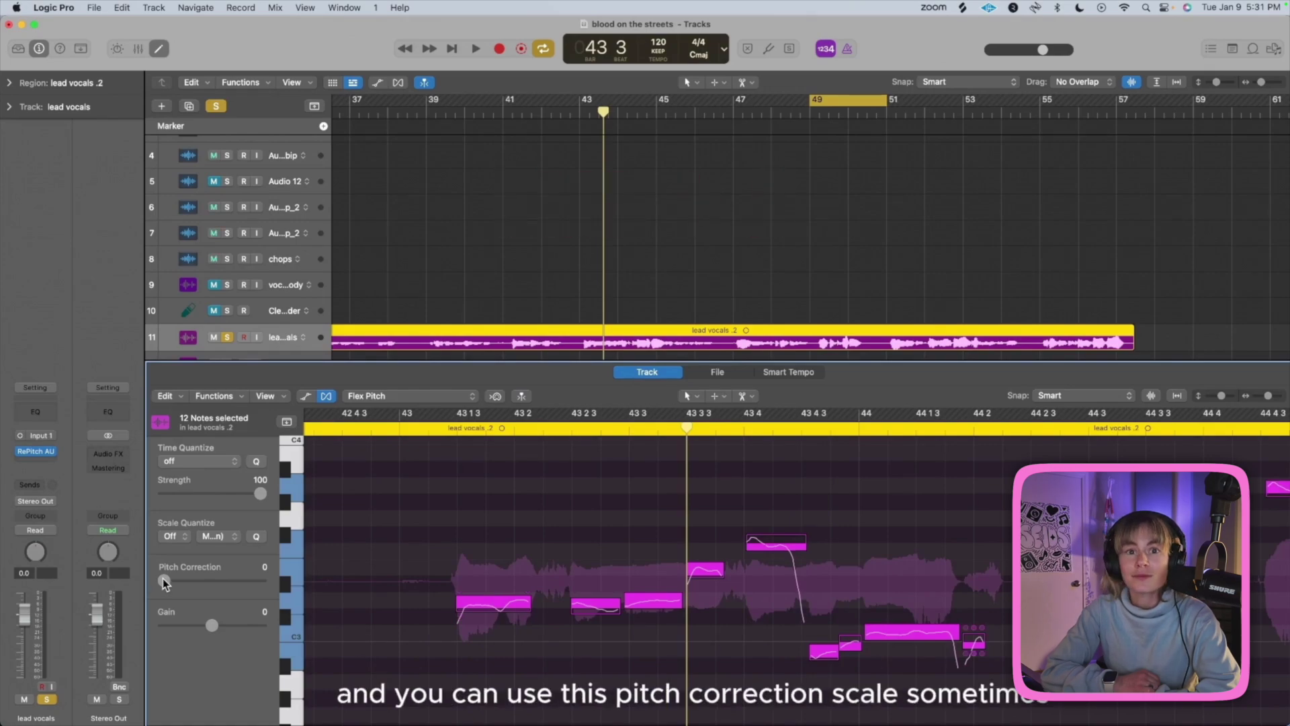
Step: Try raising pitch correction on the selected notes, return it to 0, and lower their gain
drag(162, 578, 276, 580)
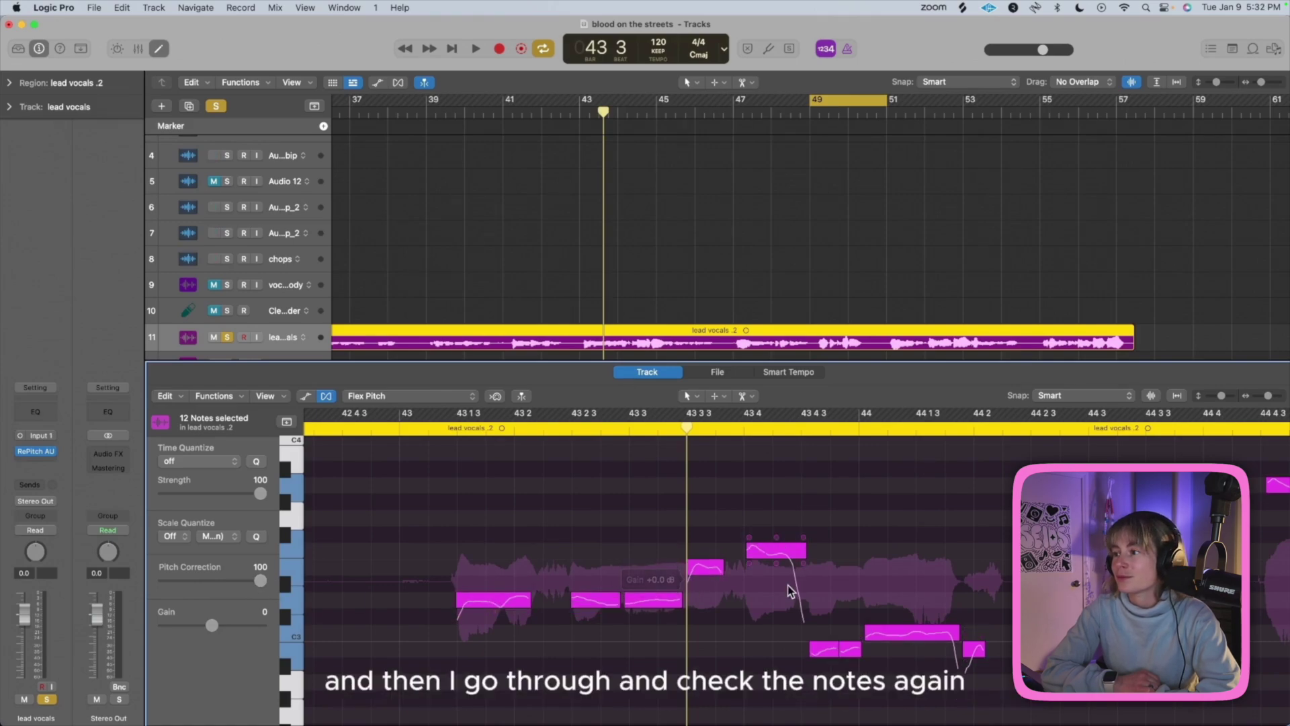
drag(260, 581, 163, 580)
mouse_move(212, 625)
mouse_down()
mouse_move(249, 623)
mouse_move(215, 625)
mouse_up()
Step: Time-quantize the notes to 1/16 Note at 100 strength, leaving Scale Quantize Off
click(231, 463)
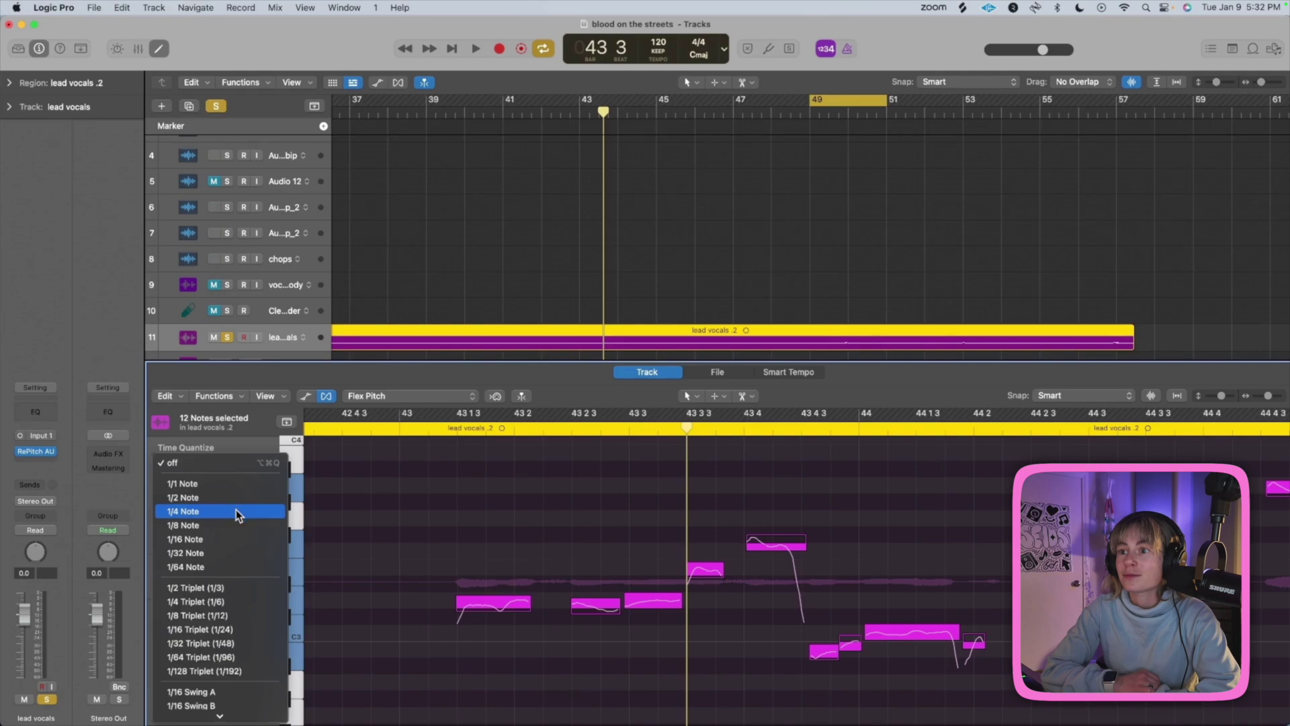
click(236, 539)
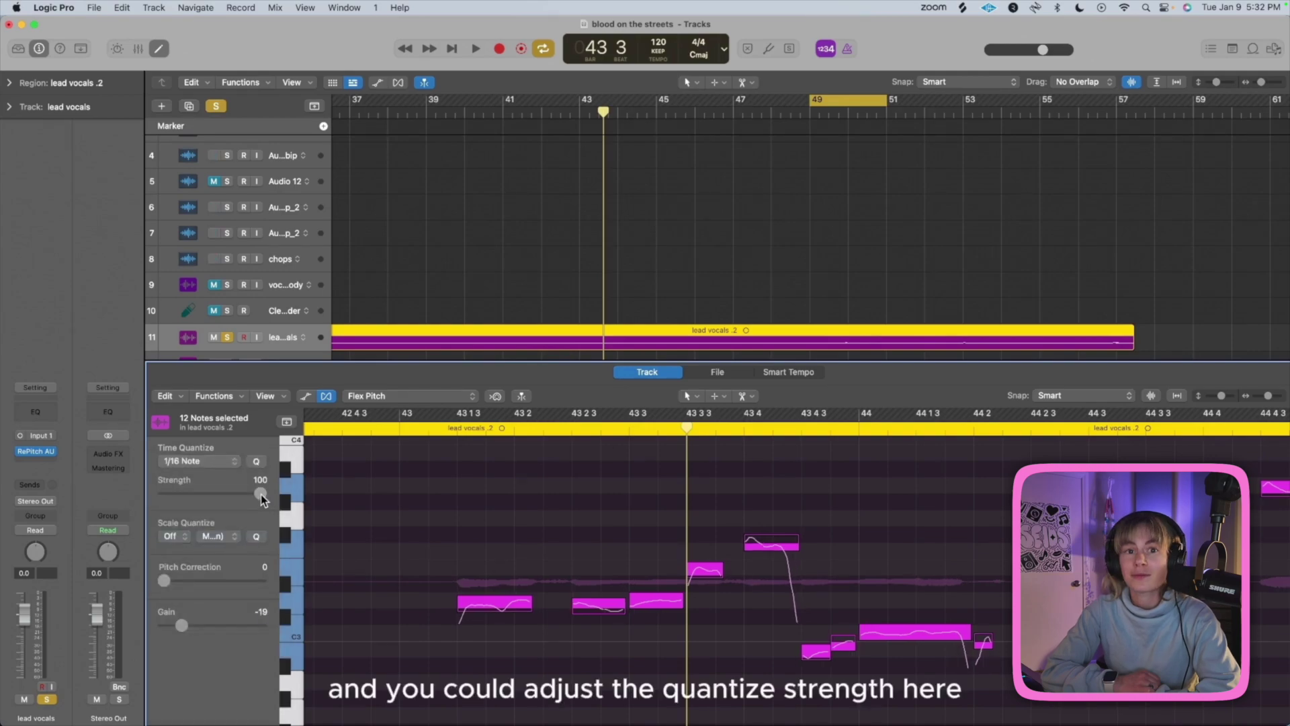
drag(198, 494, 263, 495)
click(185, 537)
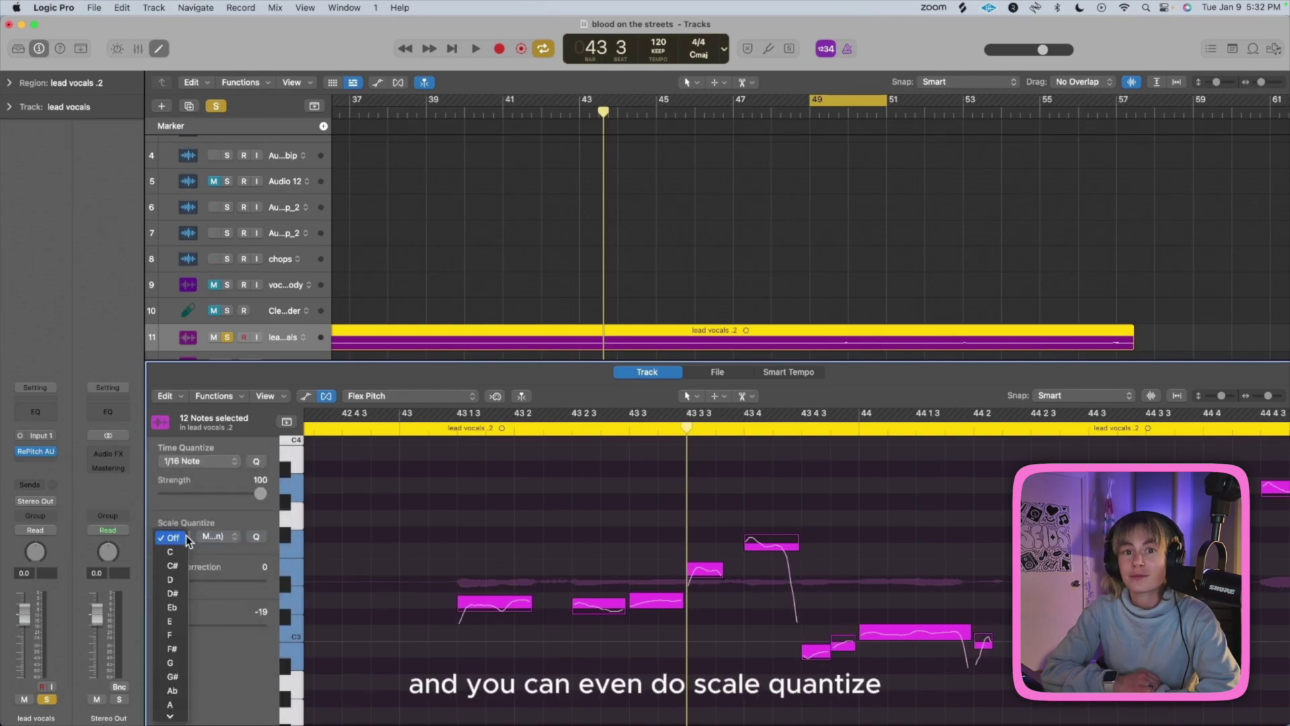
click(235, 538)
click(235, 538)
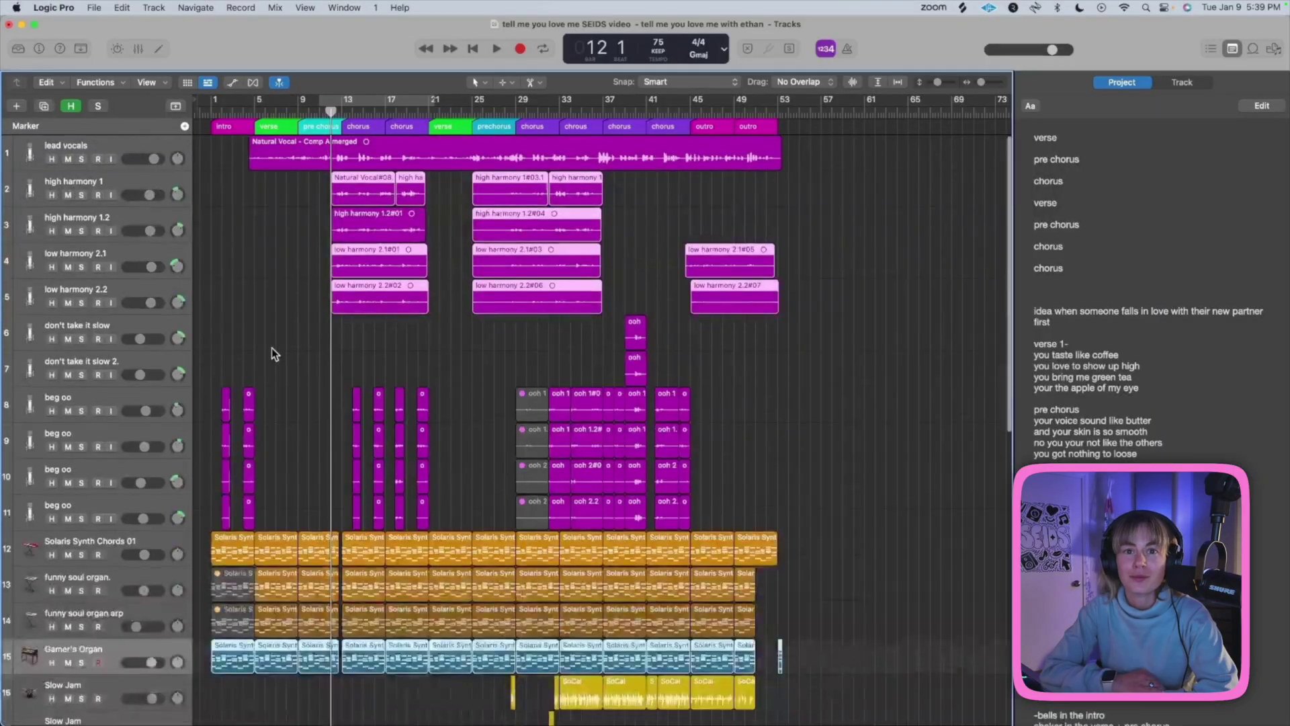
Step: Show the Flex controls on the 'tell me you love me' project's track headers
key(super+f)
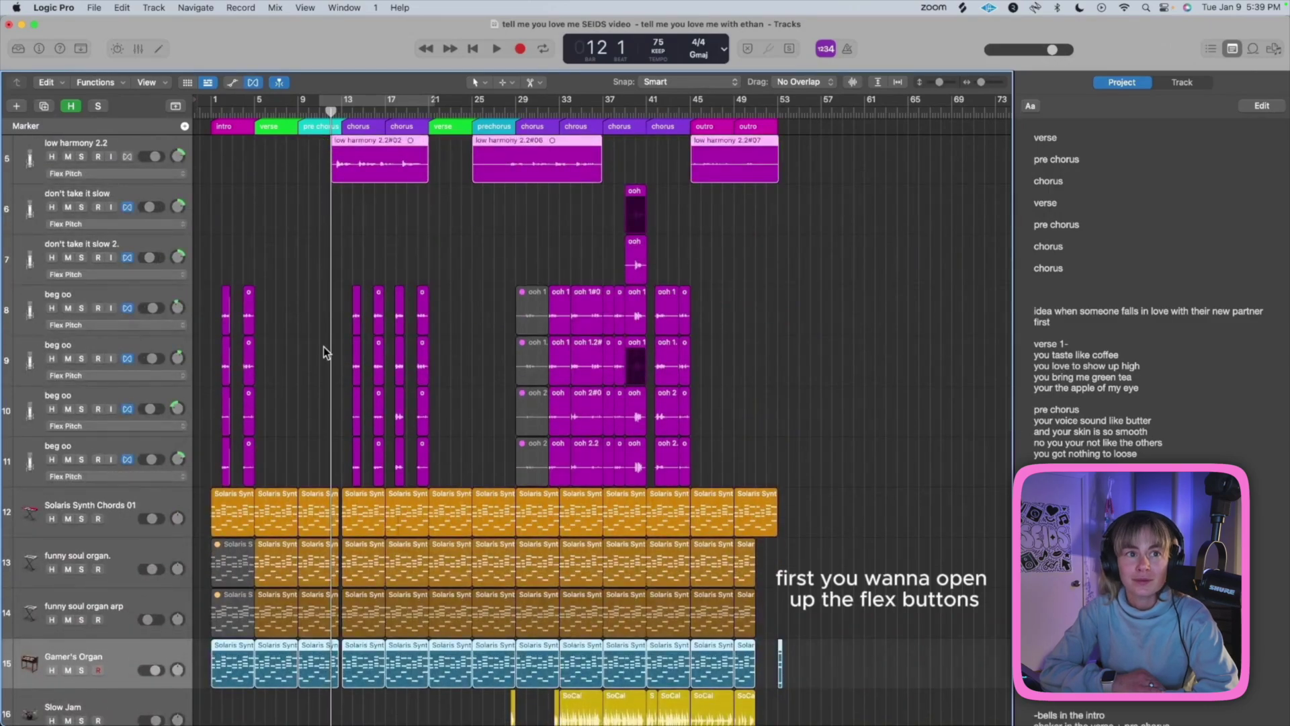
Step: Turn on Flex for high harmony 1, 1.2 and low harmony 2.1, 2.2
scroll(324, 347, up, 5)
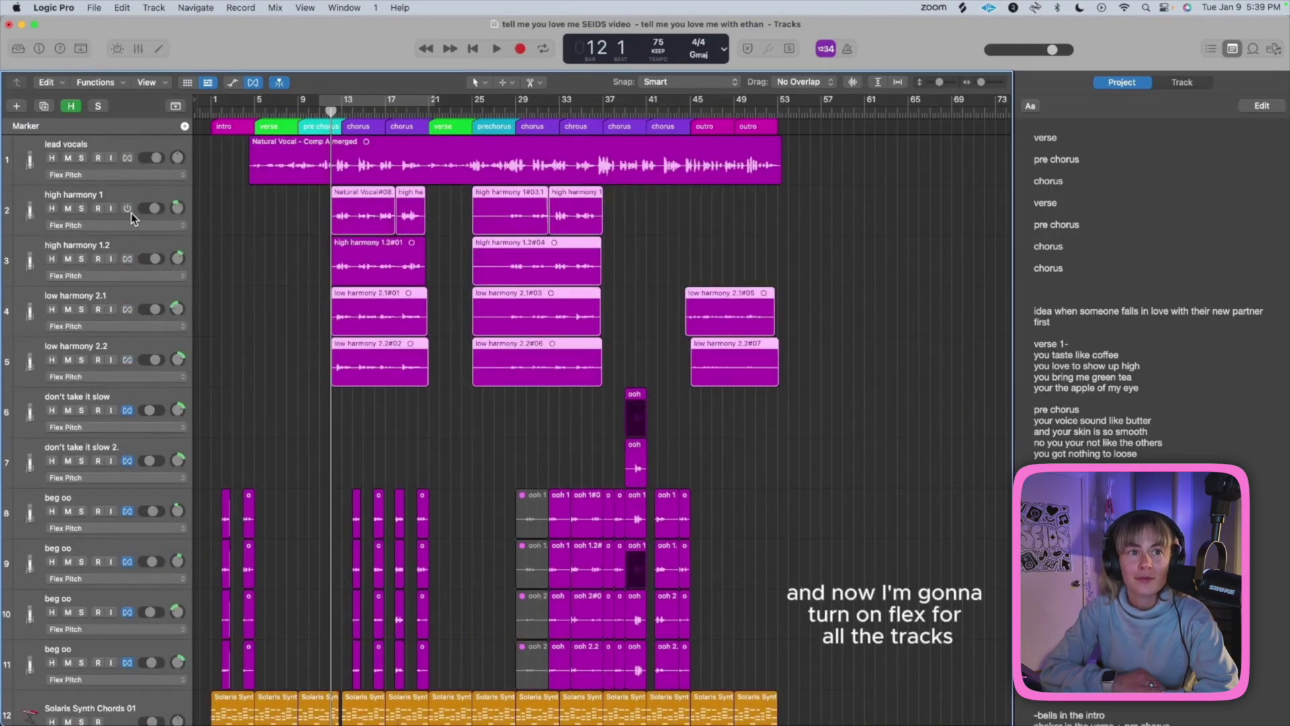
click(128, 209)
click(127, 259)
click(127, 309)
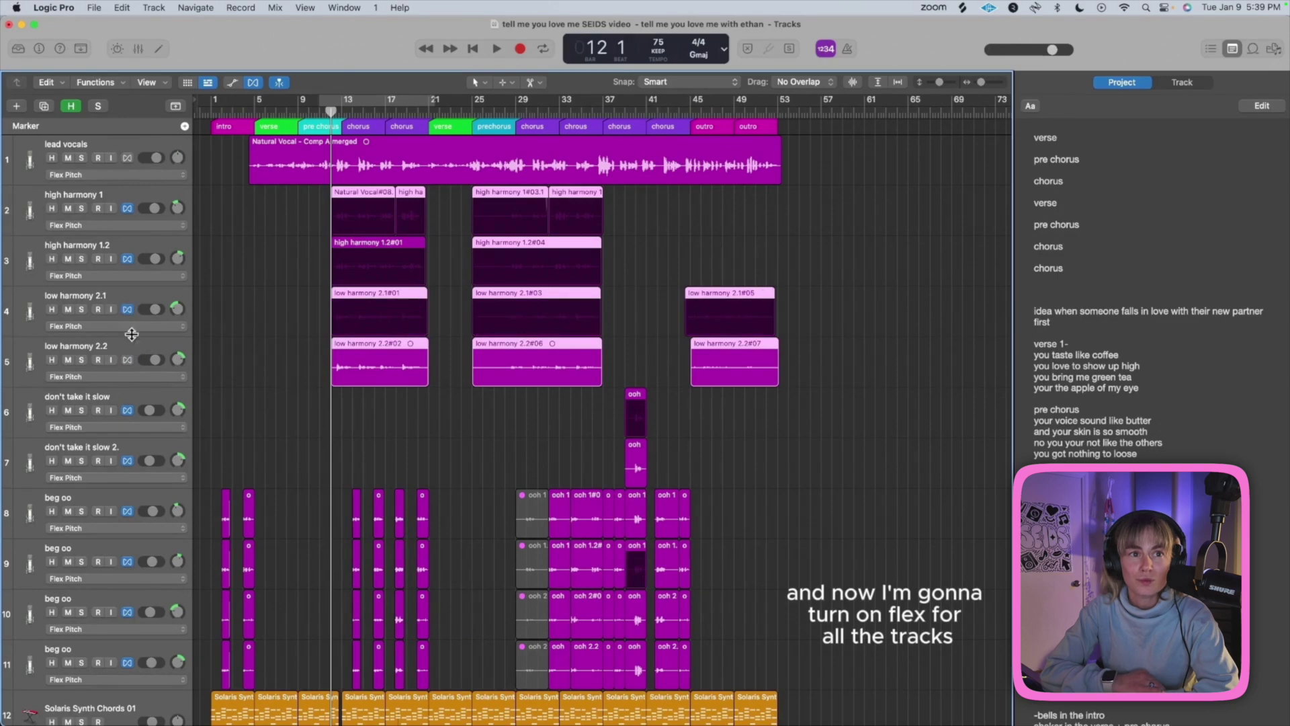
click(127, 360)
Step: Set all four harmony tracks to Monophonic flex, hide the Notes panel, and zoom to about one bar
click(182, 225)
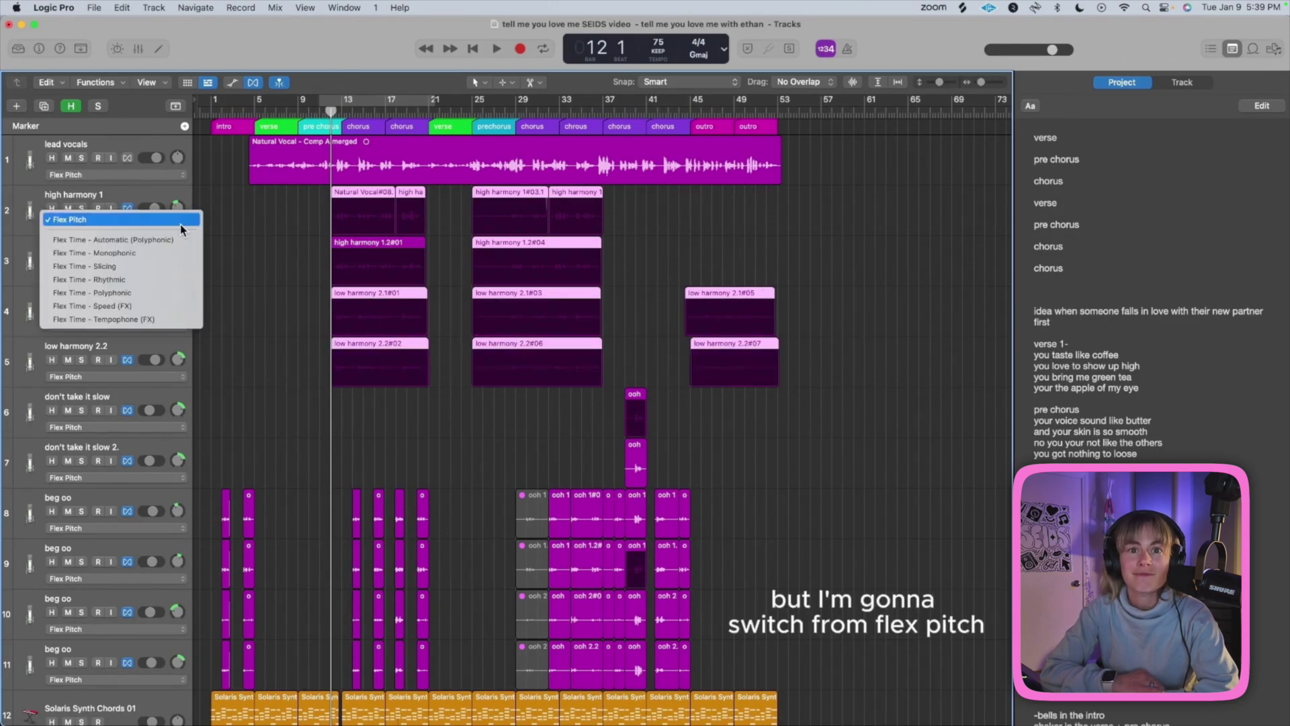
click(132, 253)
click(183, 275)
click(131, 304)
click(183, 326)
click(135, 354)
click(183, 376)
click(157, 404)
key(super+Right)
key(super+Right)
key(super+Right)
key(super+Right)
click(1232, 49)
key(super+Right)
key(super+Right)
key(super+Right)
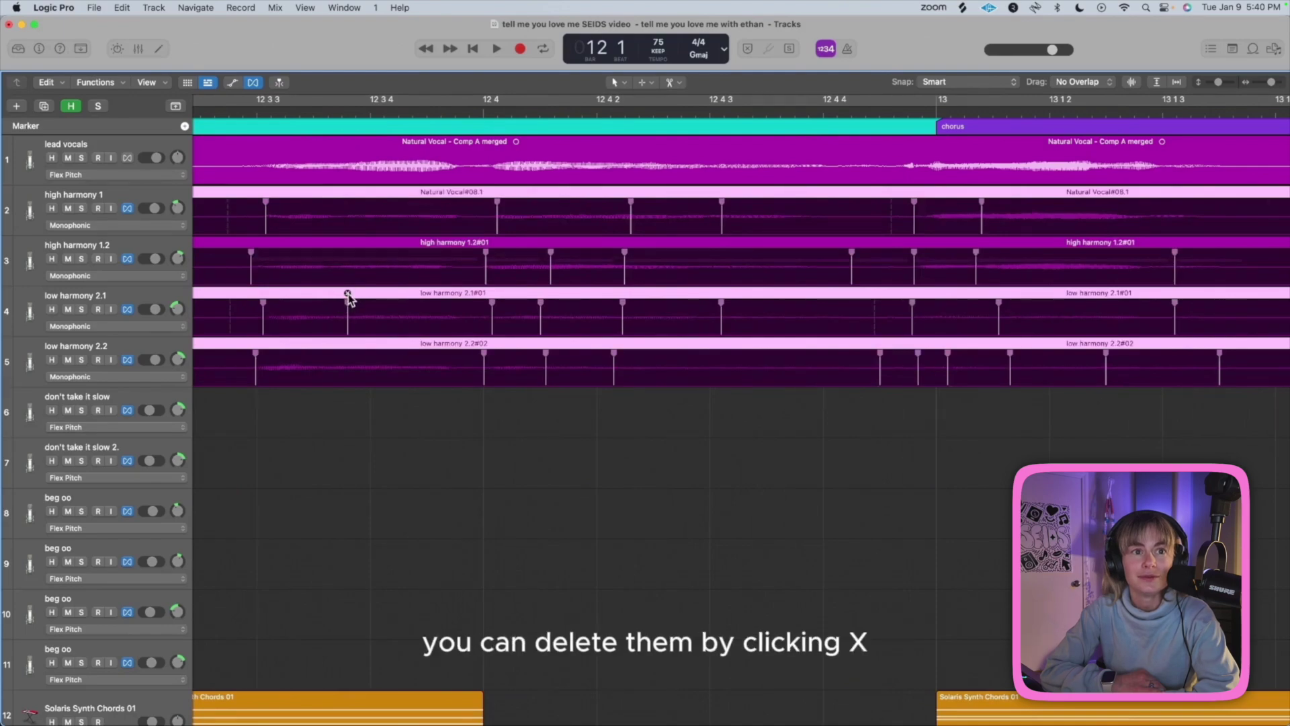
Step: Delete the stray flex marker on low harmony 2.1 and align both high harmony parts to beat 12 4
click(348, 293)
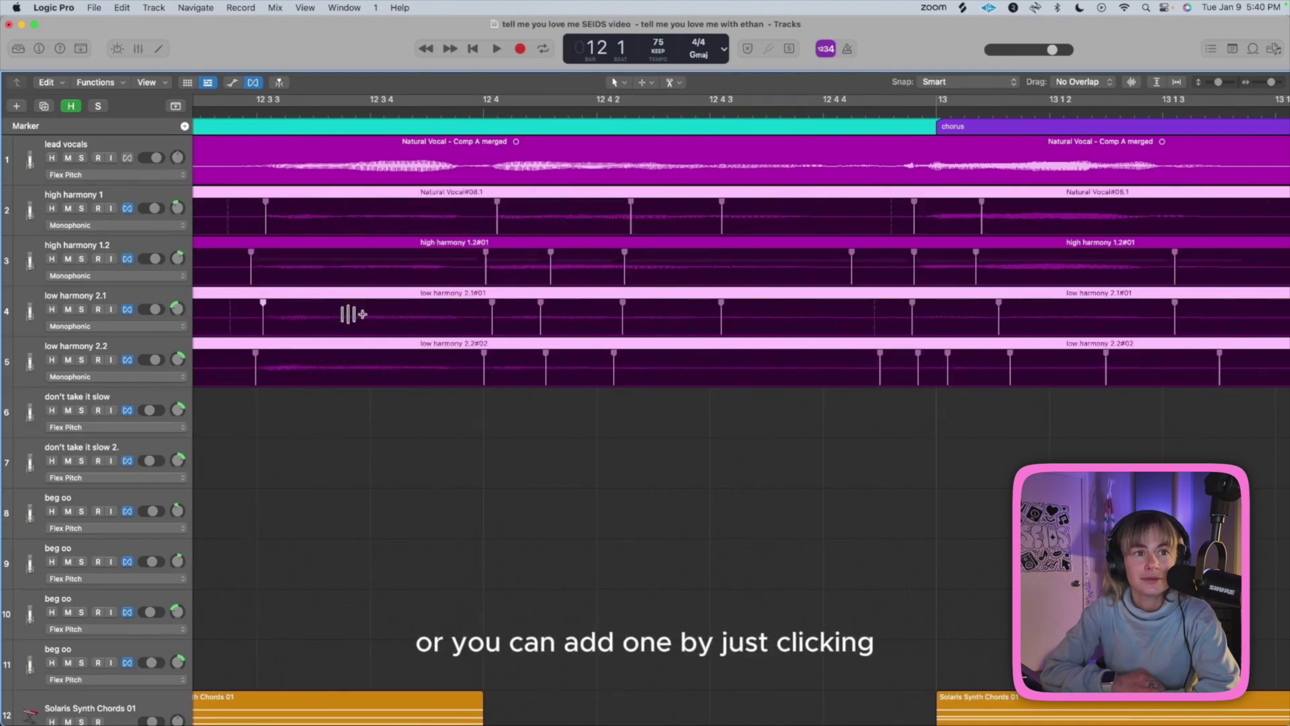
click(250, 244)
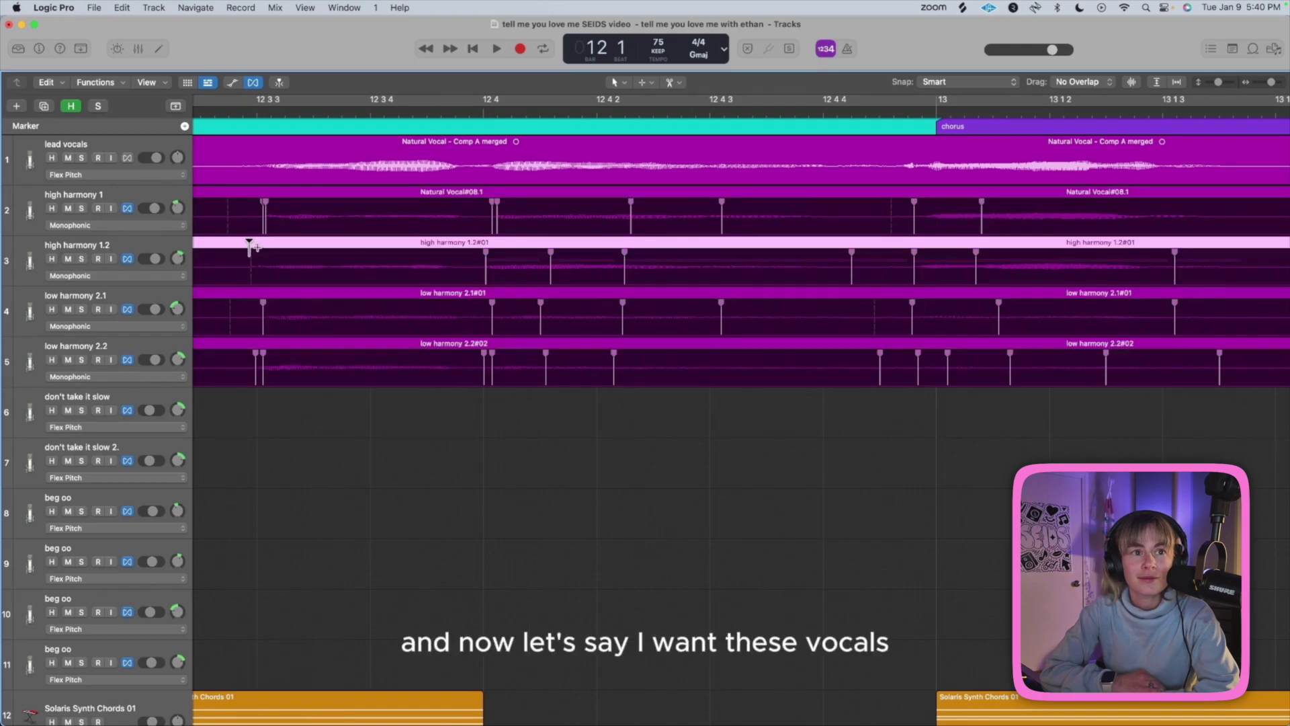
drag(251, 271, 261, 272)
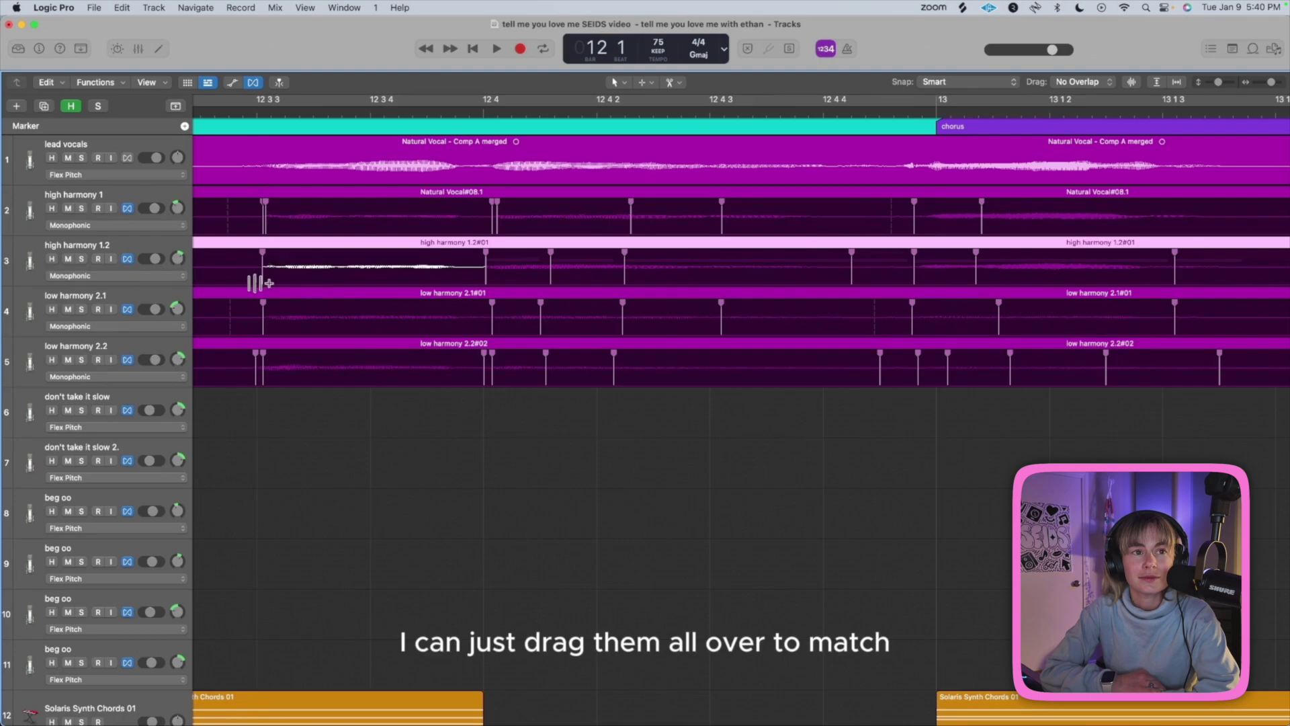
drag(491, 216, 484, 216)
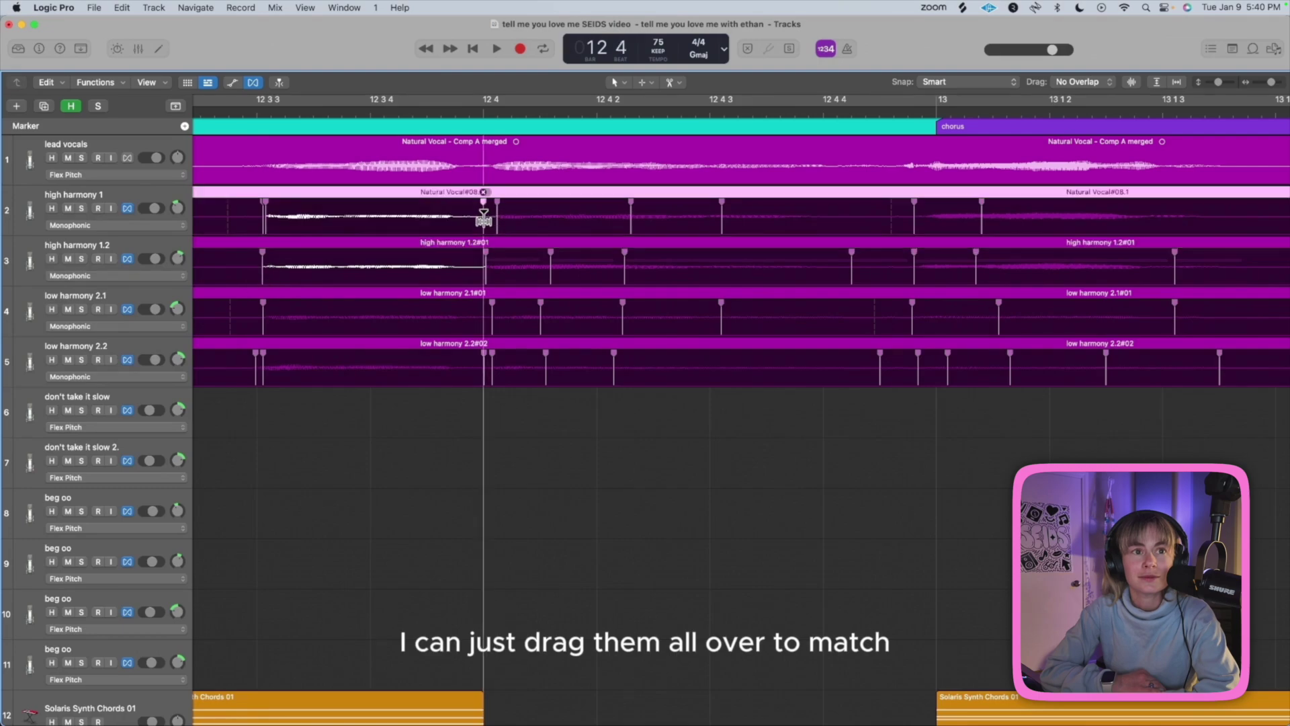
click(70, 225)
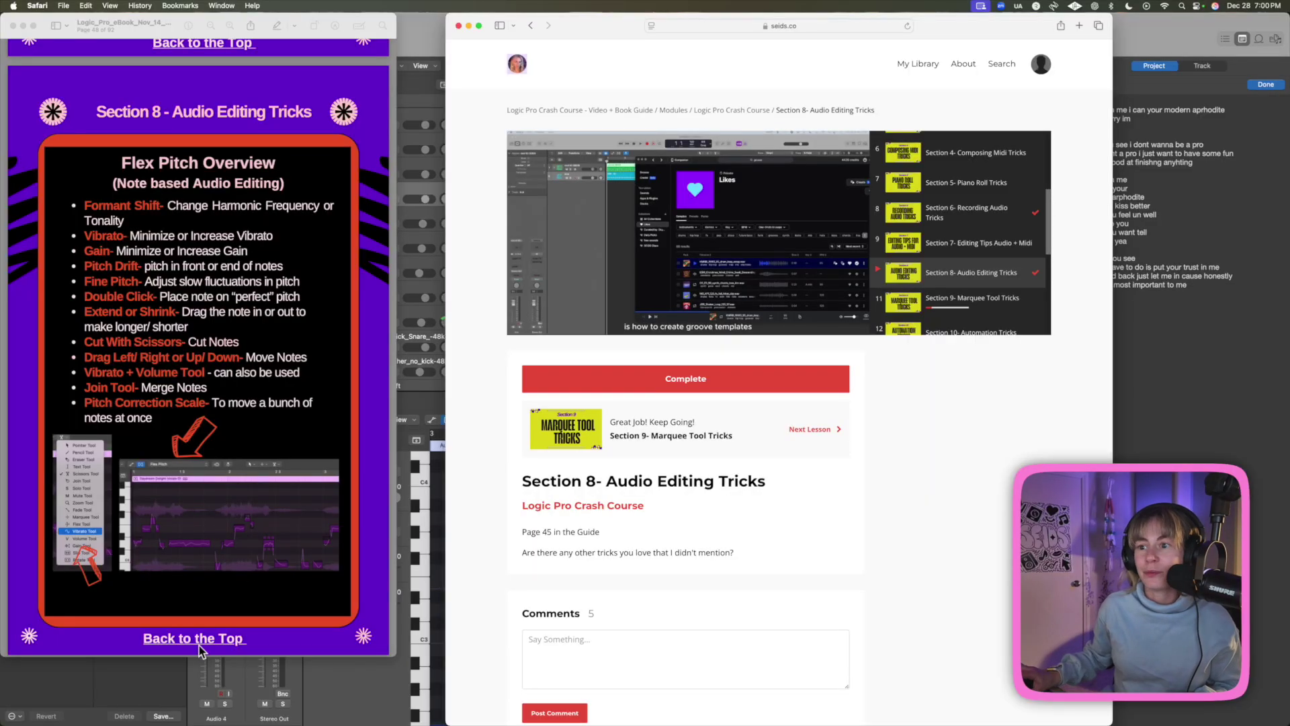
Step: Bring the Preview eBook showing the Flex Pitch Overview page to the front
click(199, 645)
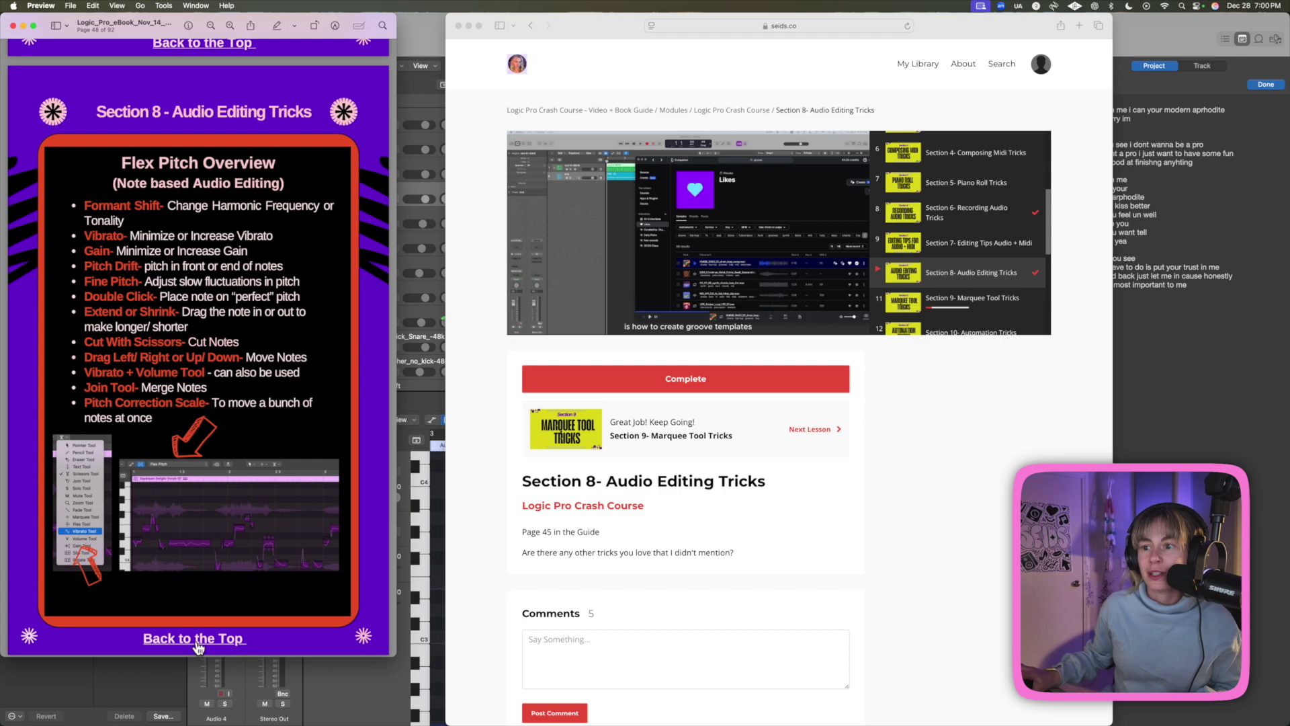
Step: Browse from the table of contents to the Section 7 Editing Tips page and back
click(199, 645)
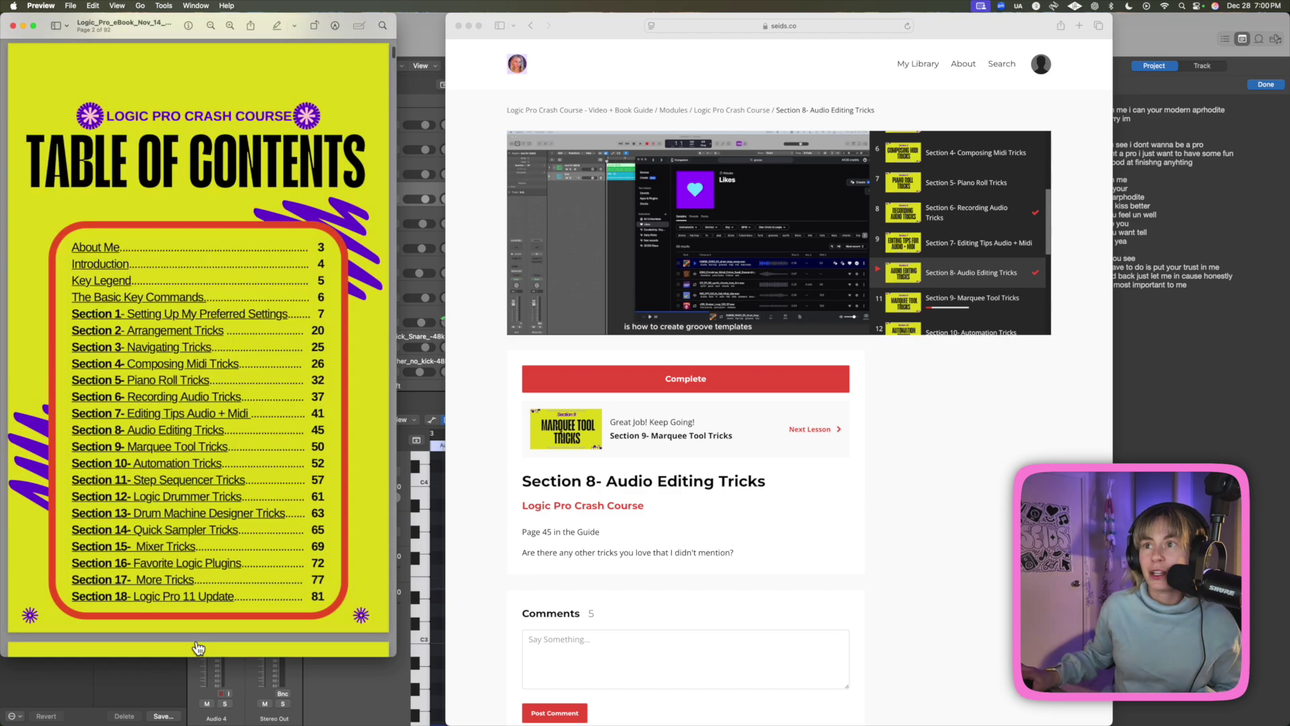
click(256, 436)
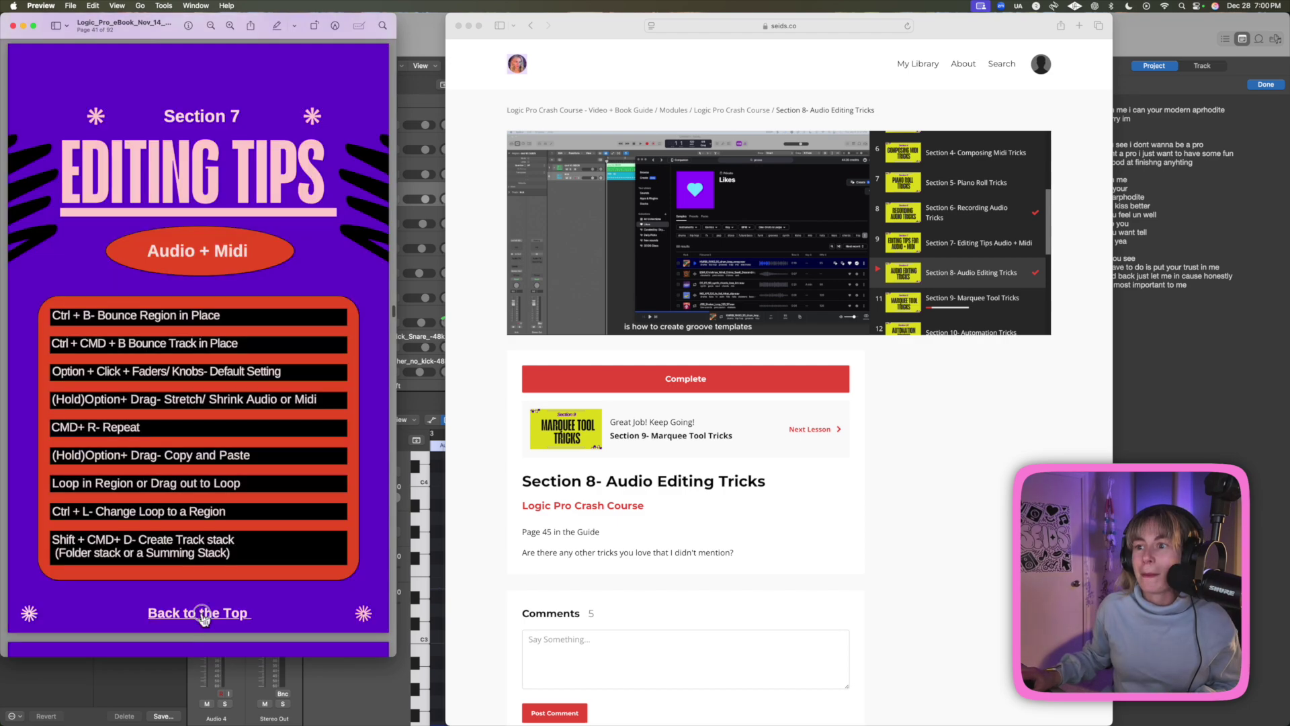
click(203, 617)
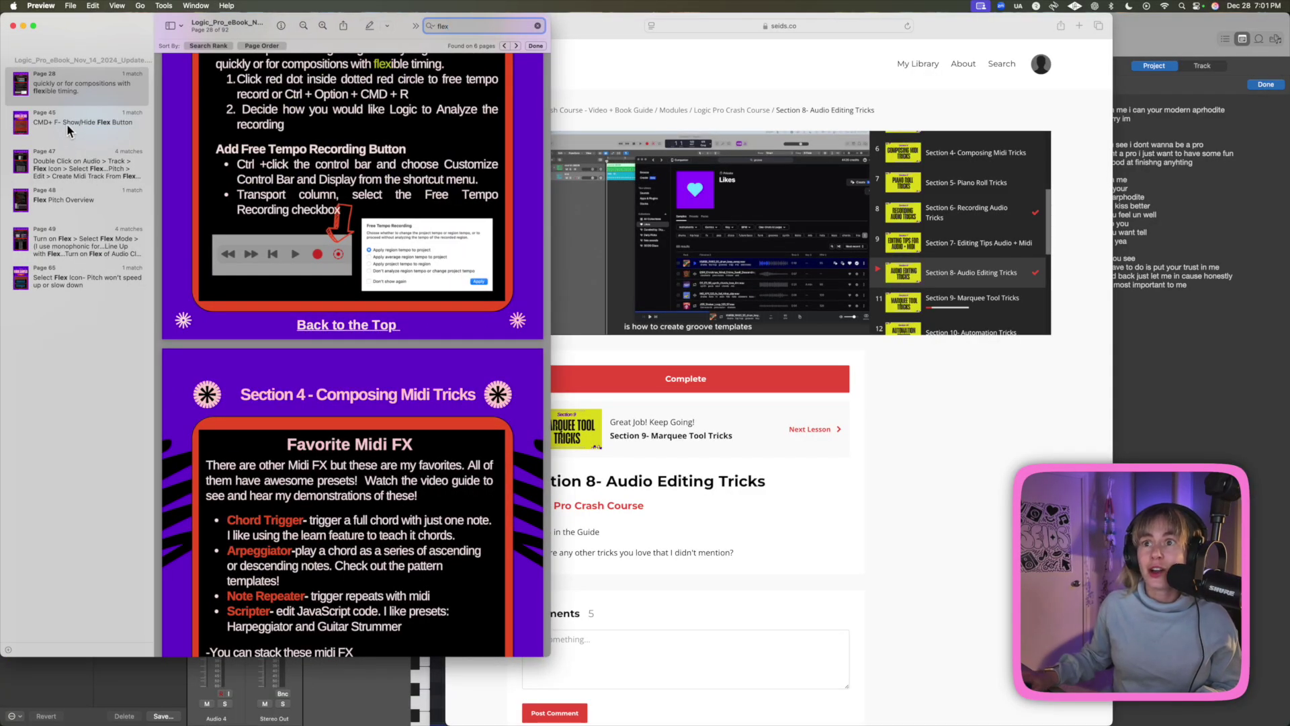
Step: Open the page 48 Flex Pitch Overview search result
click(39, 190)
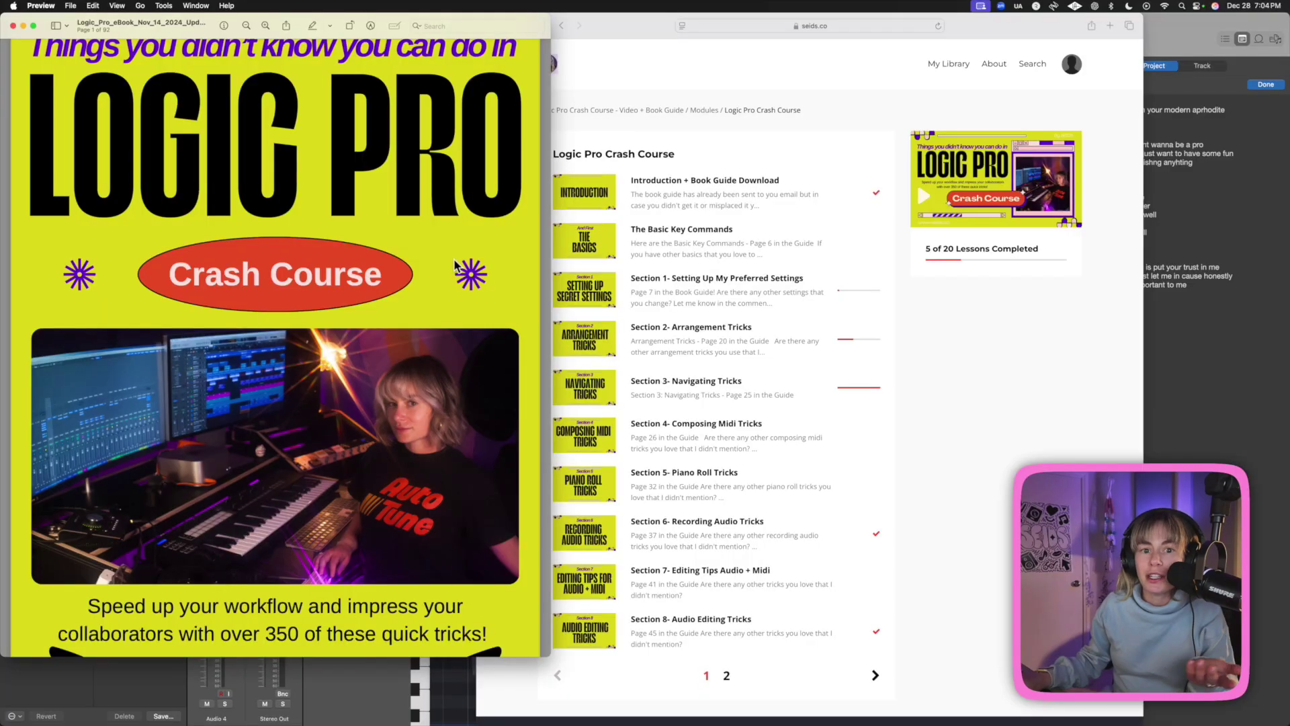
Step: Go from the table of contents to Section 3 Navigating Tricks and open its web link in Safari
scroll(451, 252, down, 10)
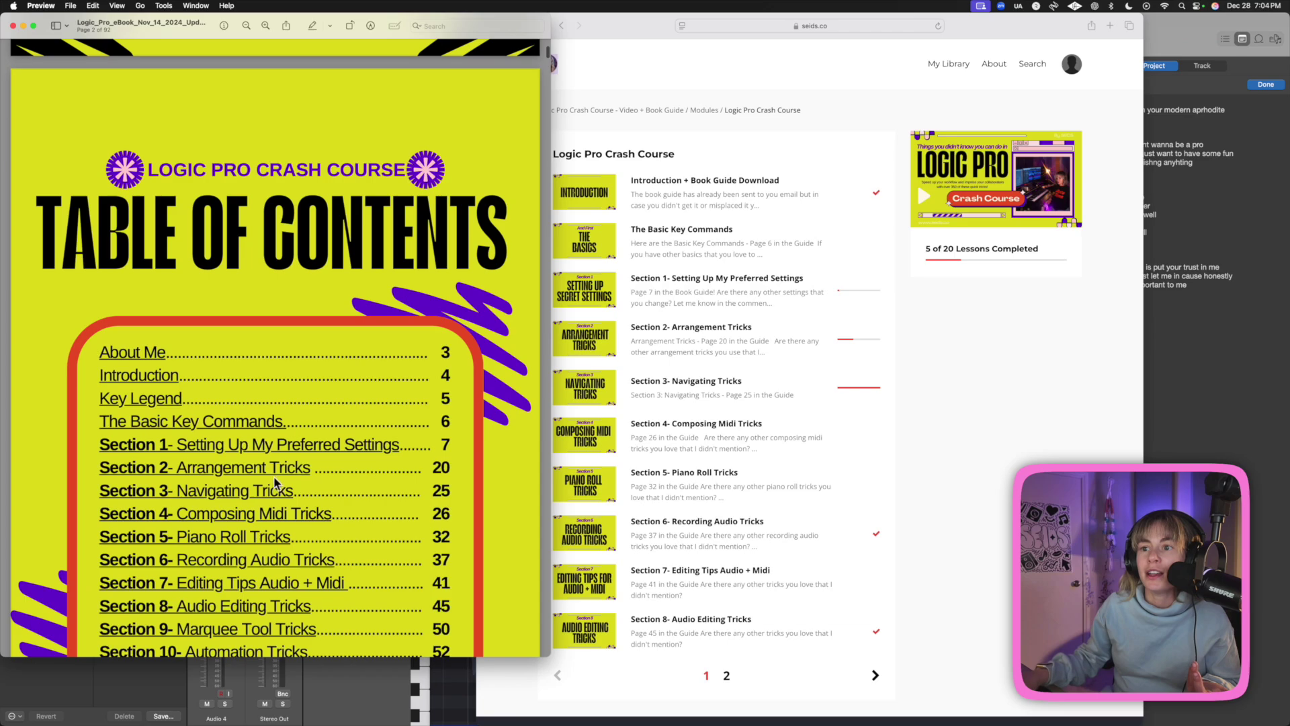
click(190, 499)
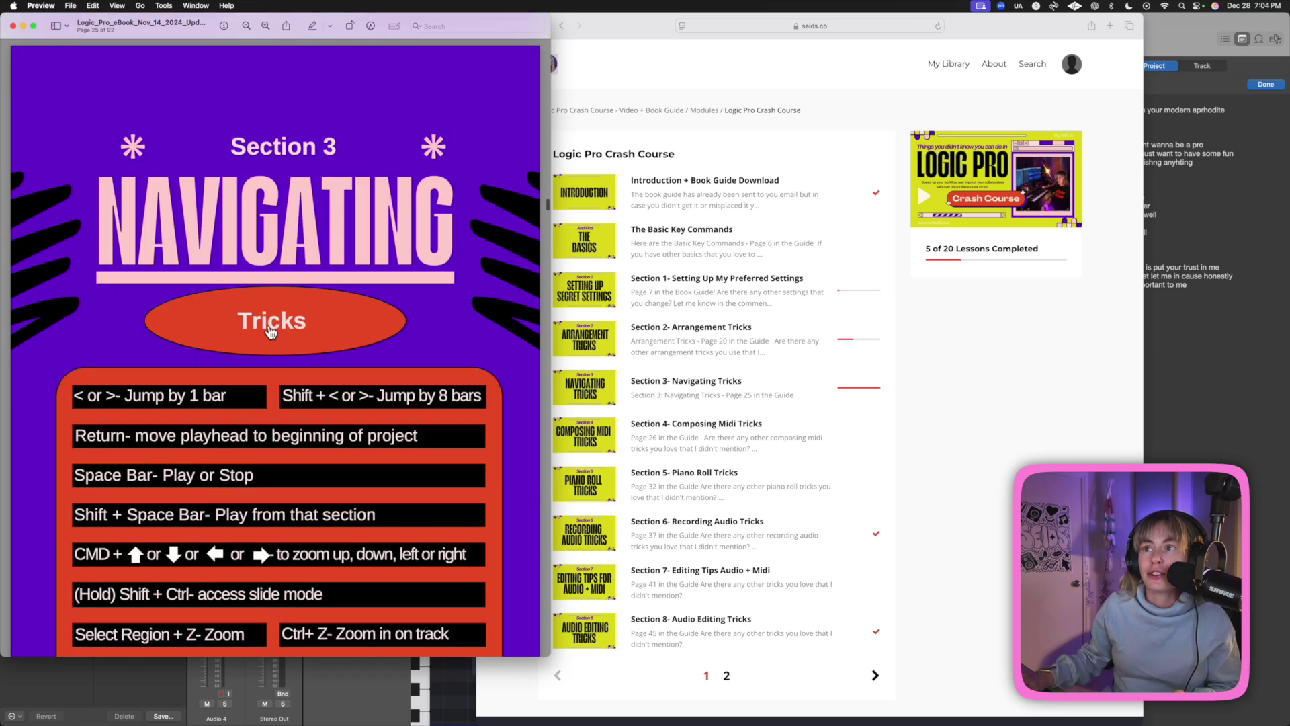
click(289, 246)
click(306, 383)
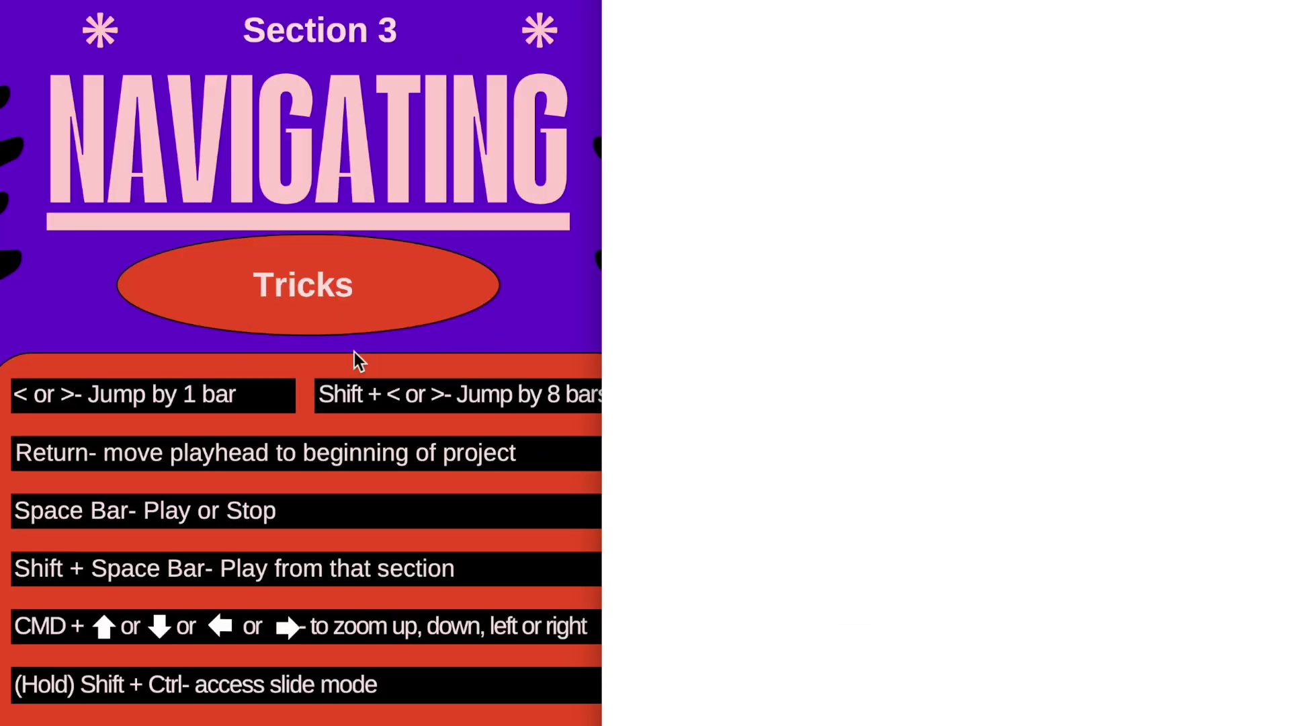